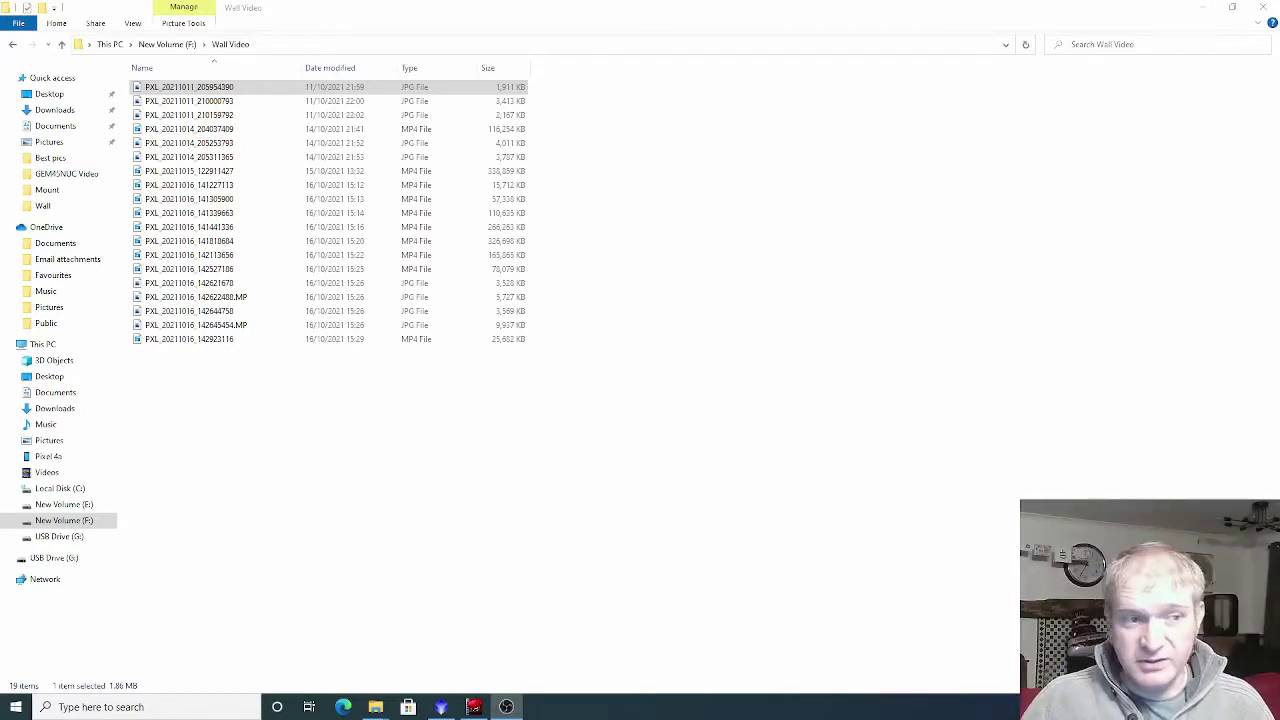
# Open the first guiding screenshot photo from the Wall Video folder in Photos
pyautogui.doubleClick(190, 87)
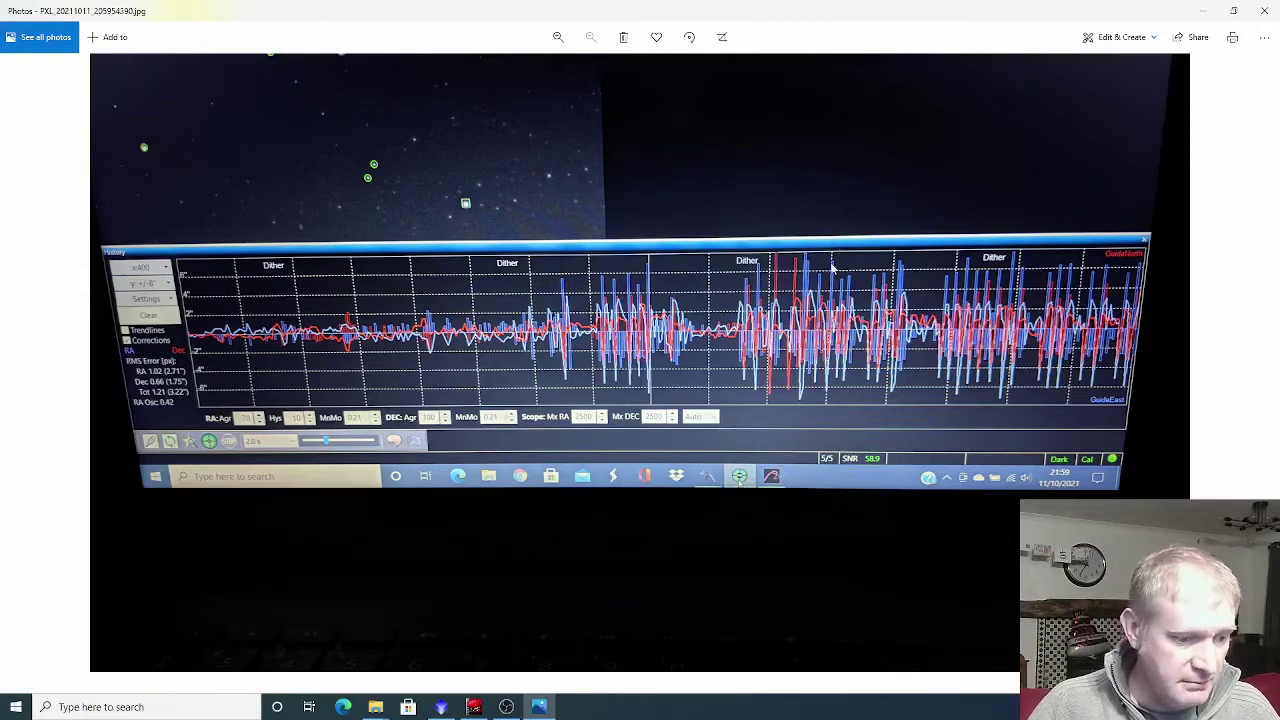
# Bring up the open File Explorer windows from the taskbar
pyautogui.click(375, 707)
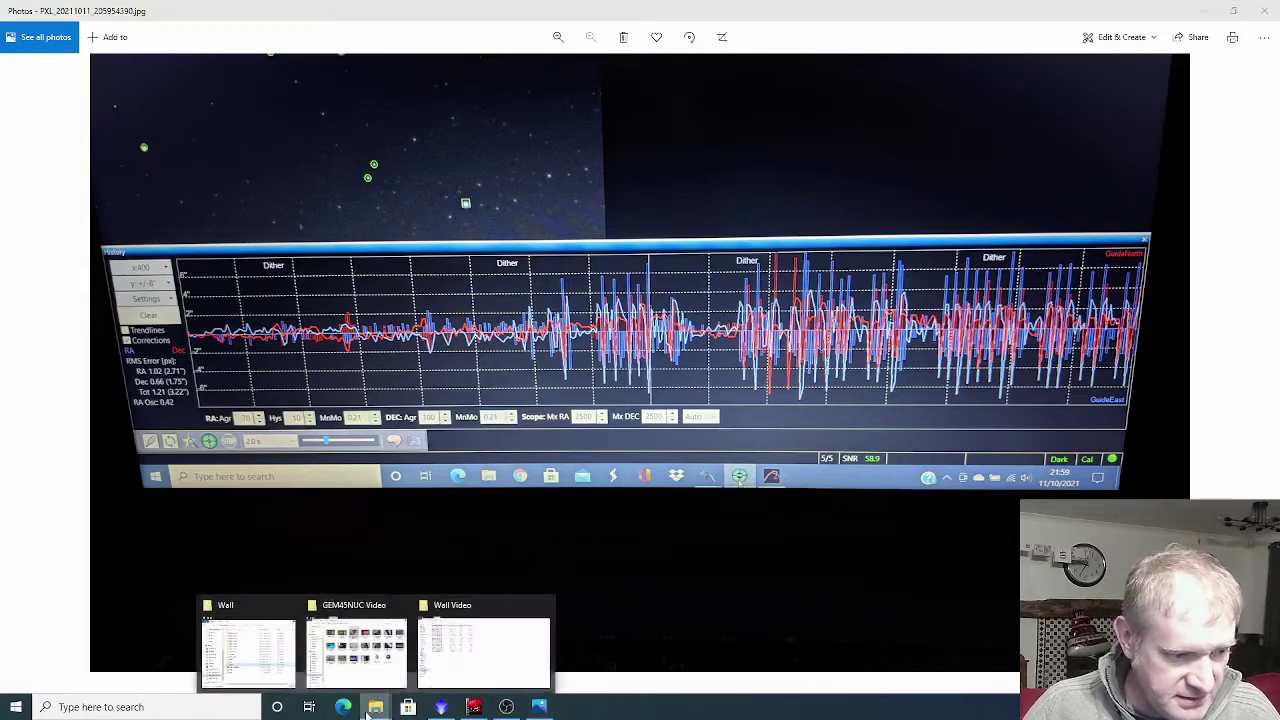
# Return to the Wall Video folder and view the next guiding-graph photo
pyautogui.click(487, 654)
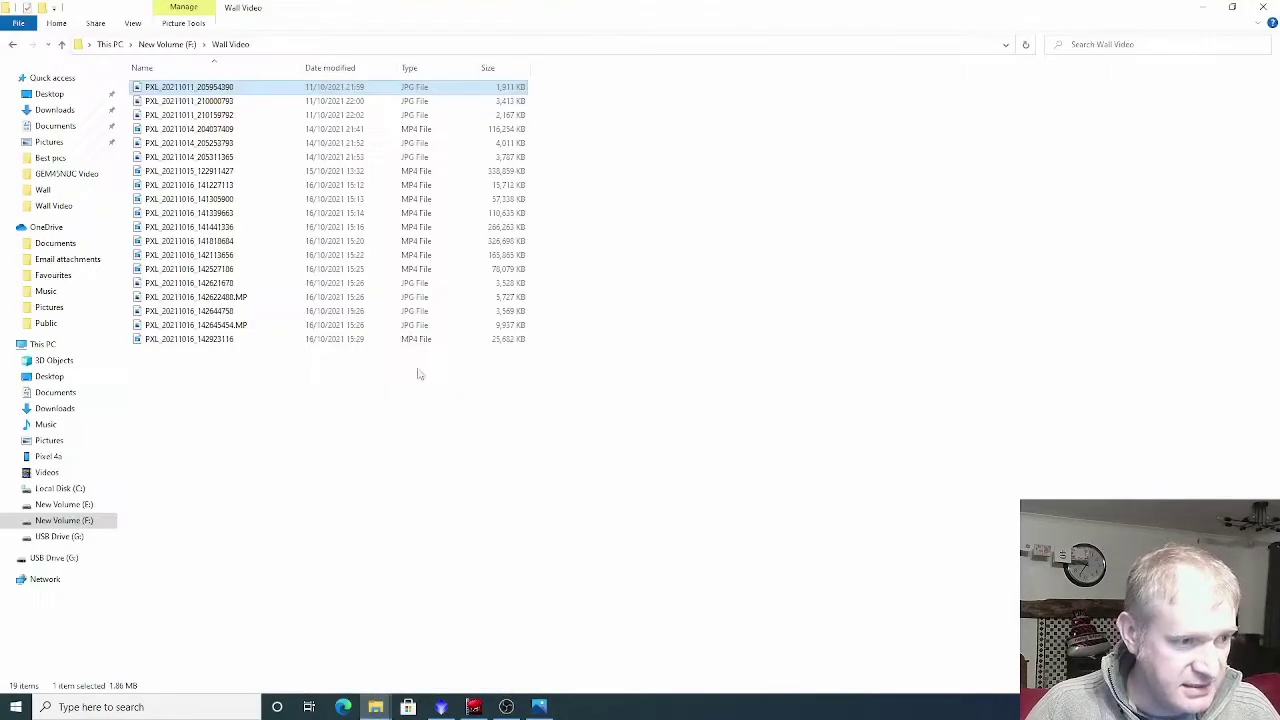
pyautogui.click(200, 116)
pyautogui.doubleClick(199, 119)
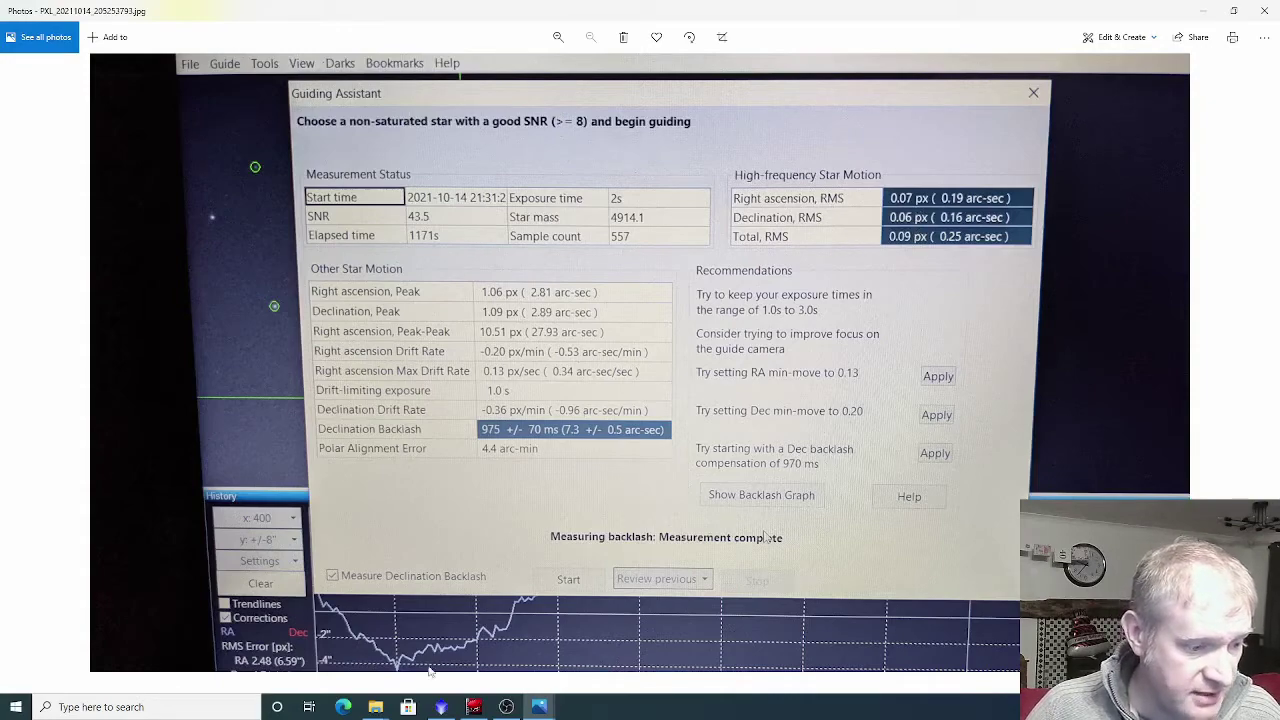
# Go back to the Wall Video folder and view the backlash graph photo taken just after
pyautogui.click(375, 707)
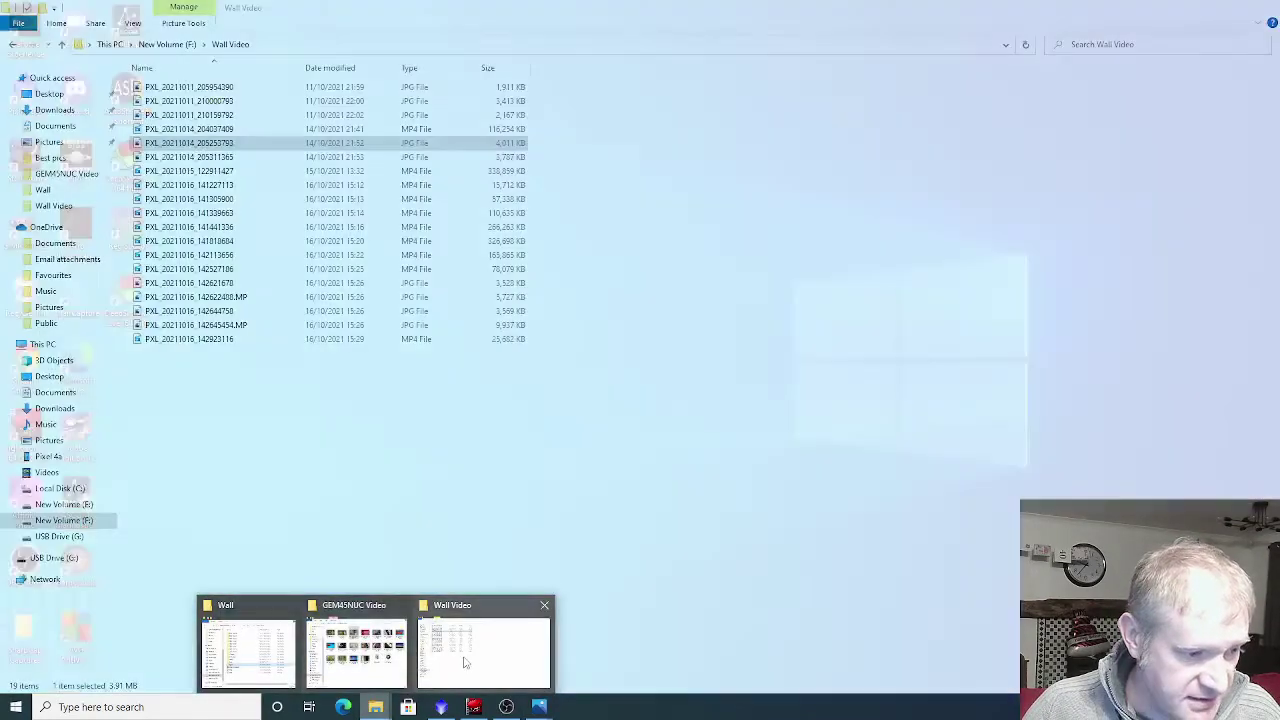
pyautogui.click(467, 655)
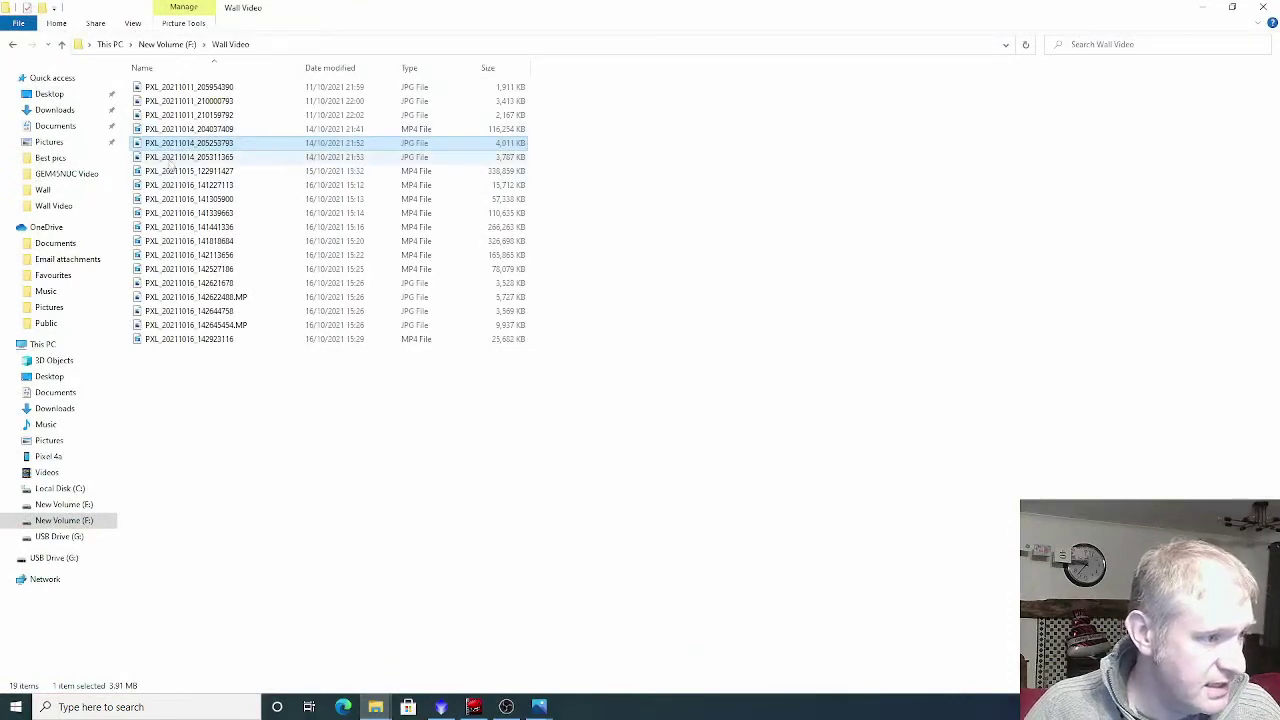
pyautogui.click(166, 160)
pyautogui.doubleClick(166, 160)
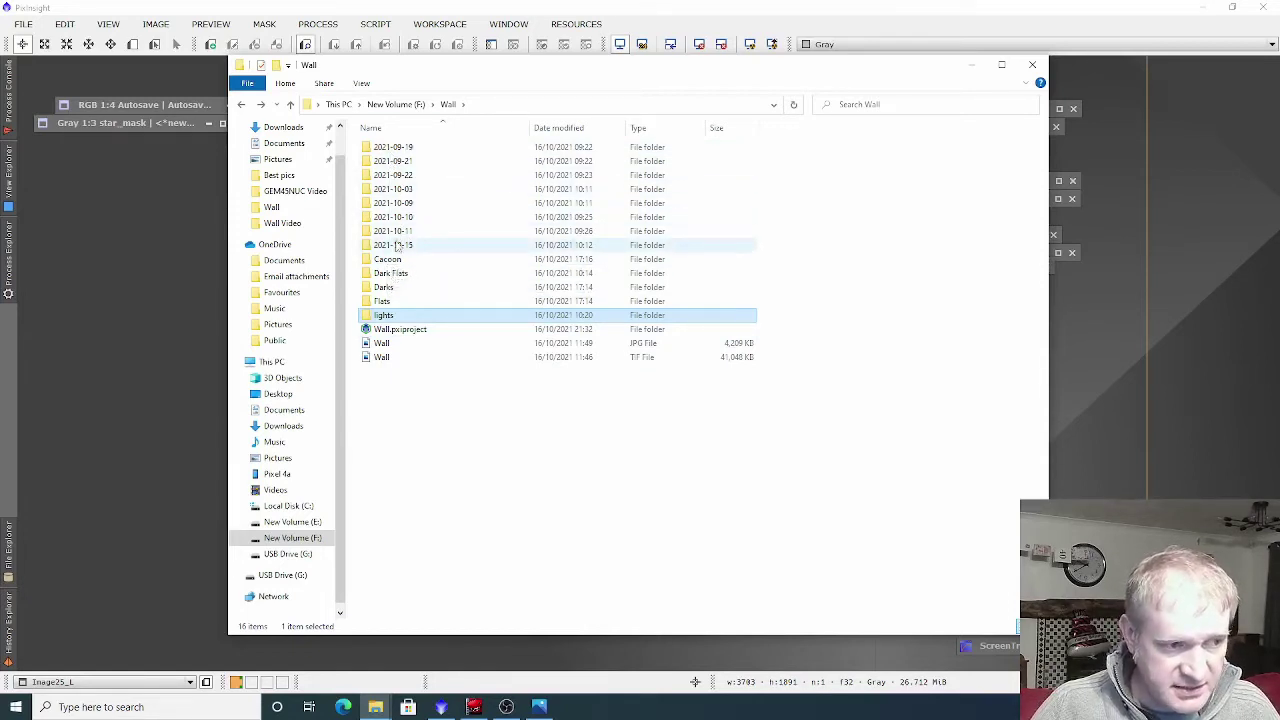
# Open the lights folder and load Autosave.tif into PixInsight as Autosave1
pyautogui.moveTo(398, 246)
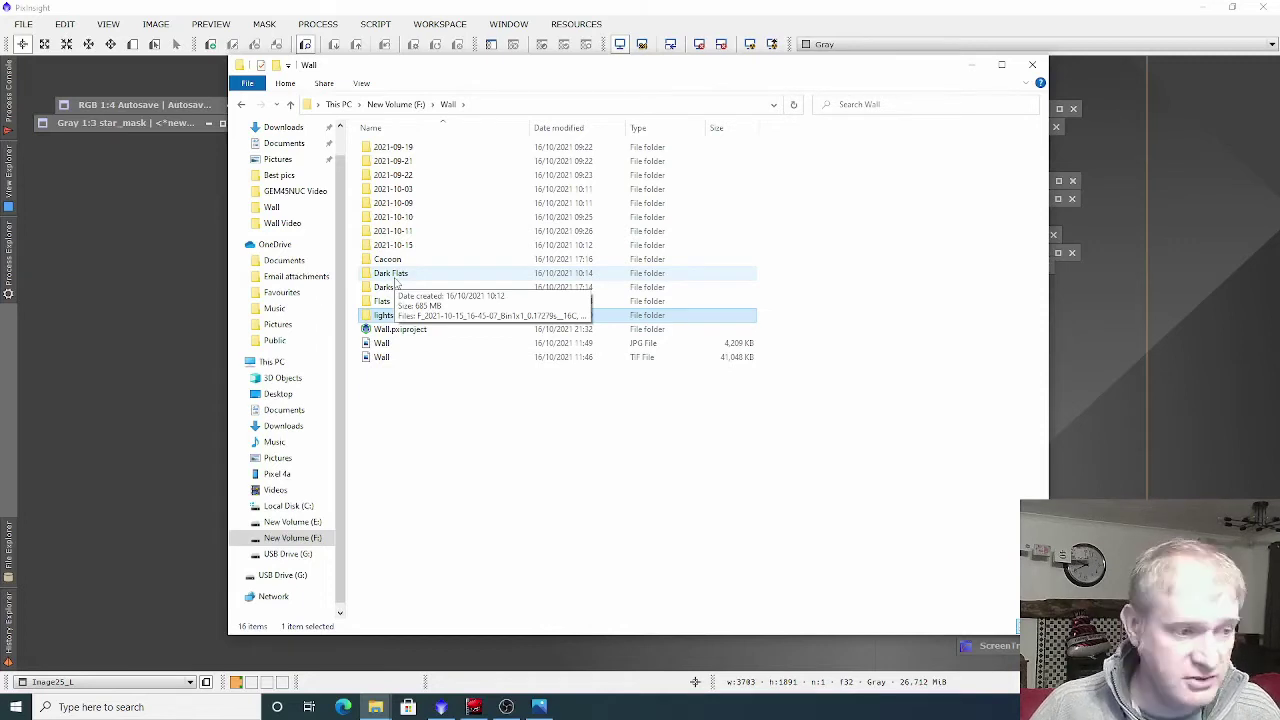
pyautogui.press('Return')
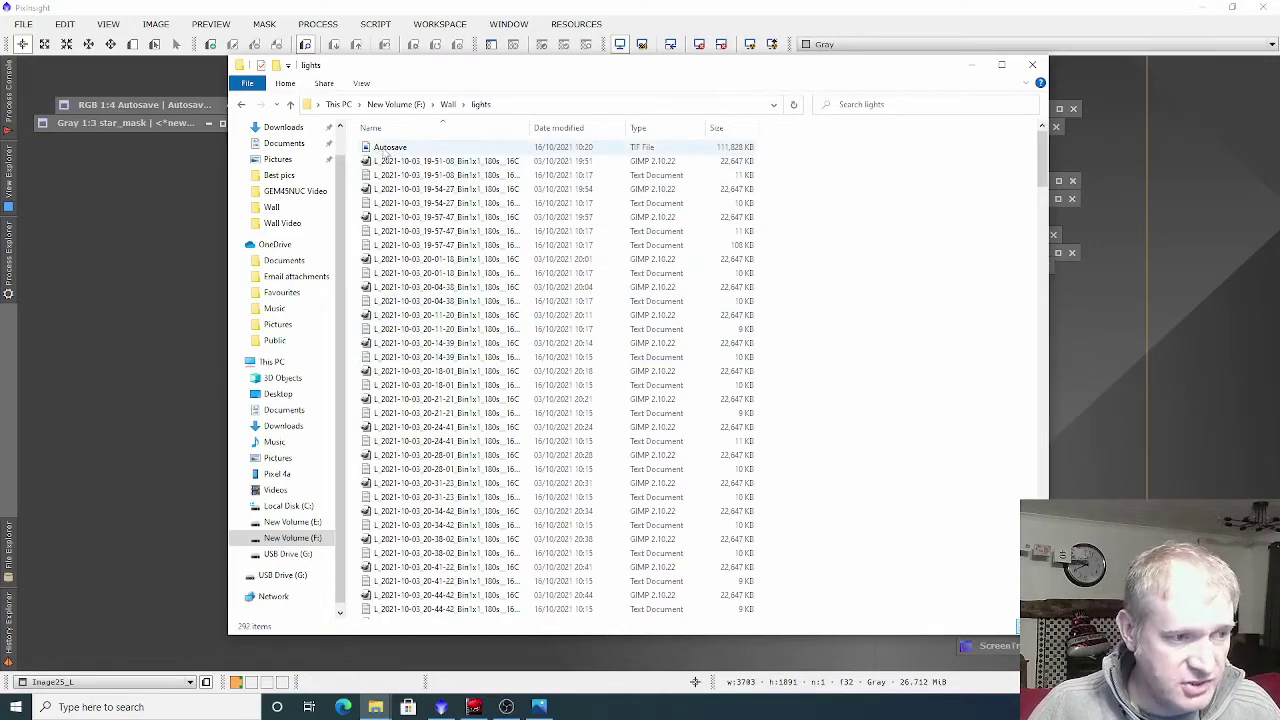
pyautogui.moveTo(388, 153); pyautogui.dragTo(123, 260)
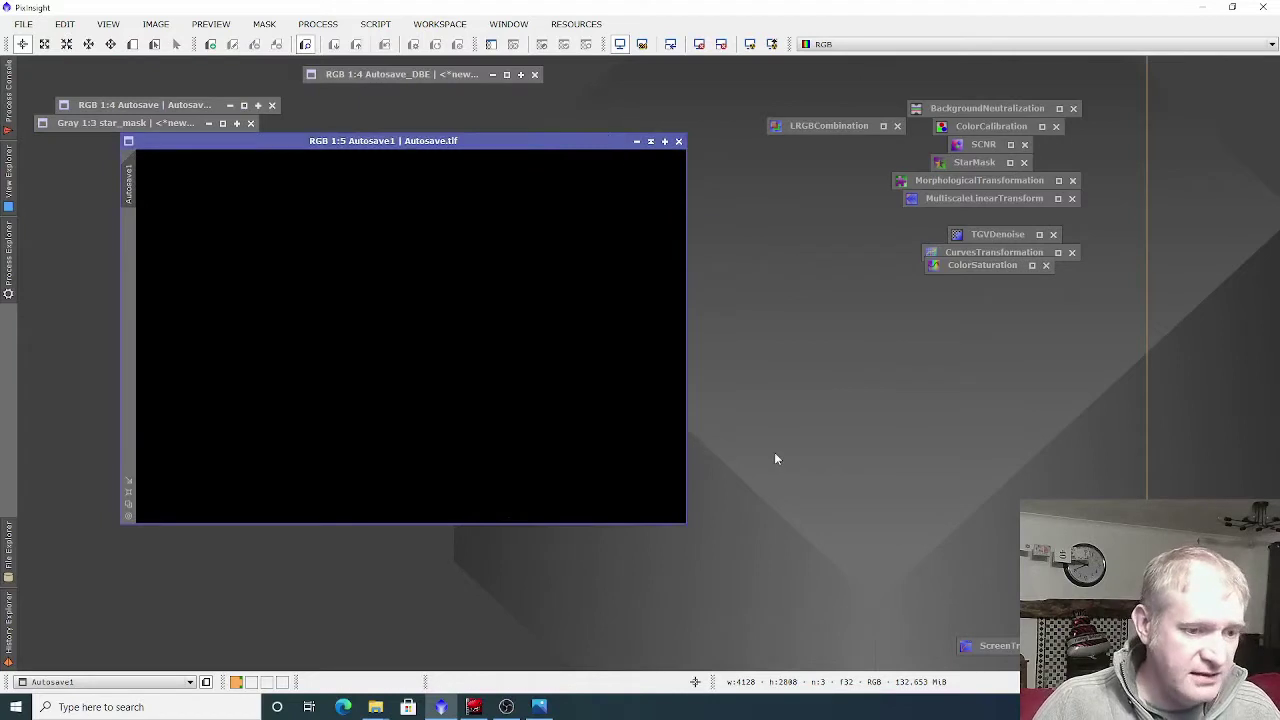
# Enlarge Autosave1 and apply STF Auto Stretch, resetting and reapplying it to reveal the nebula
pyautogui.moveTo(686, 524); pyautogui.dragTo(795, 569)
pyautogui.doubleClick(990, 645)
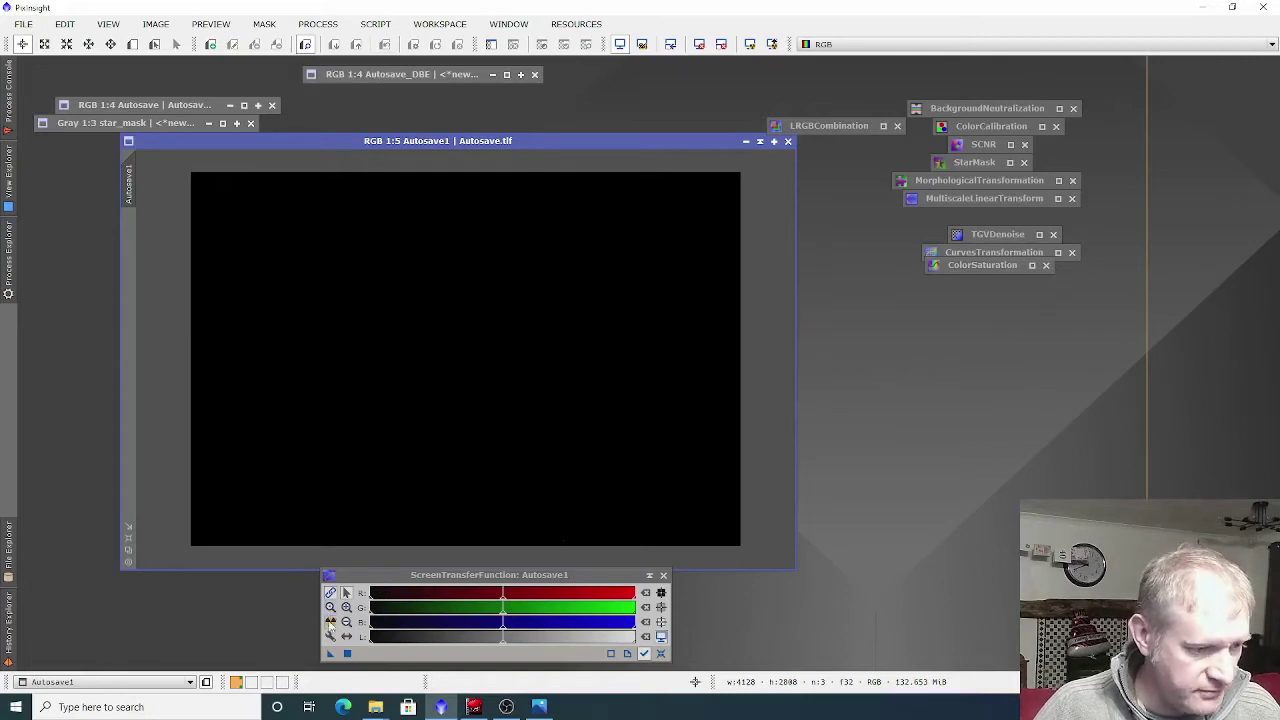
pyautogui.click(331, 623)
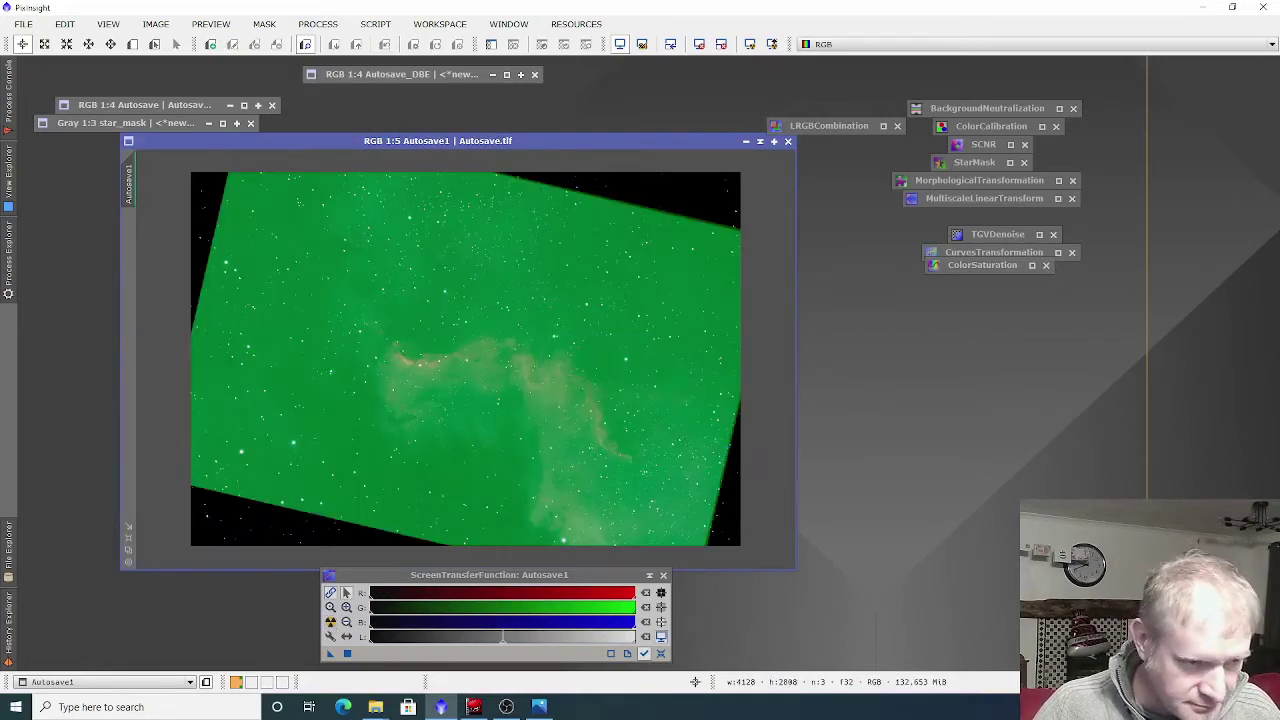
pyautogui.scroll(-1, 600, 177)
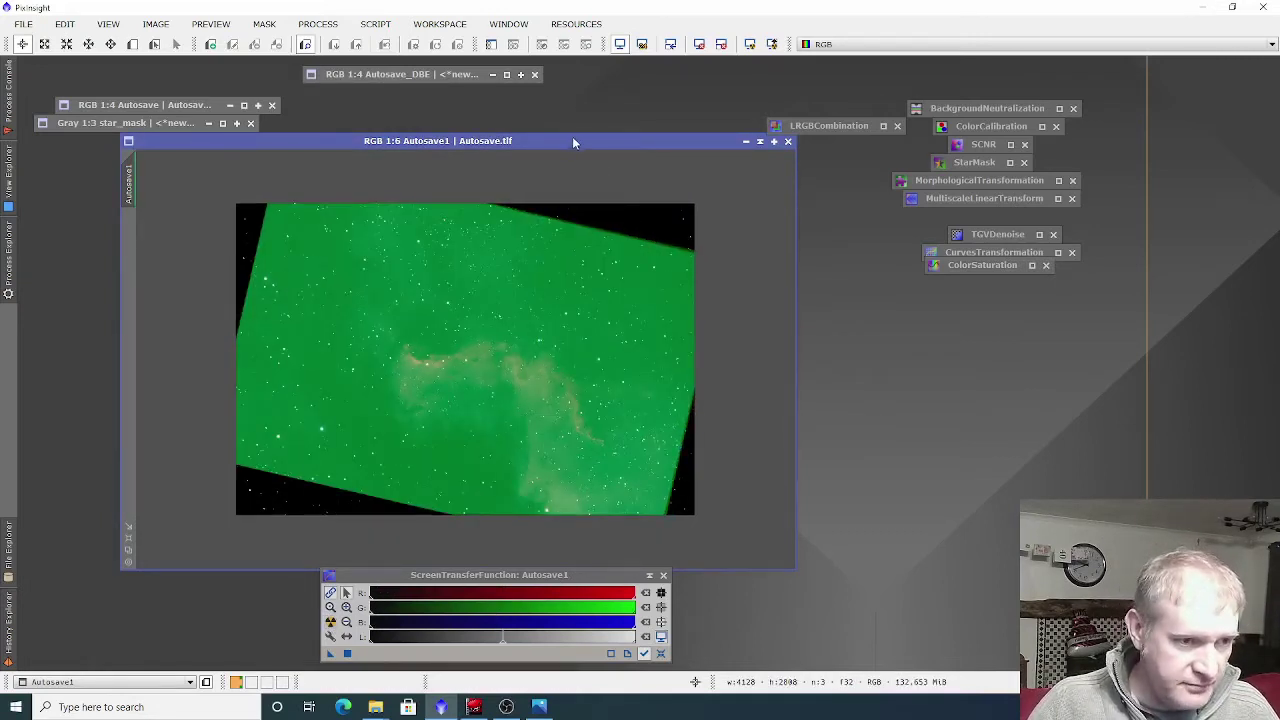
pyautogui.moveTo(572, 138); pyautogui.dragTo(590, 103)
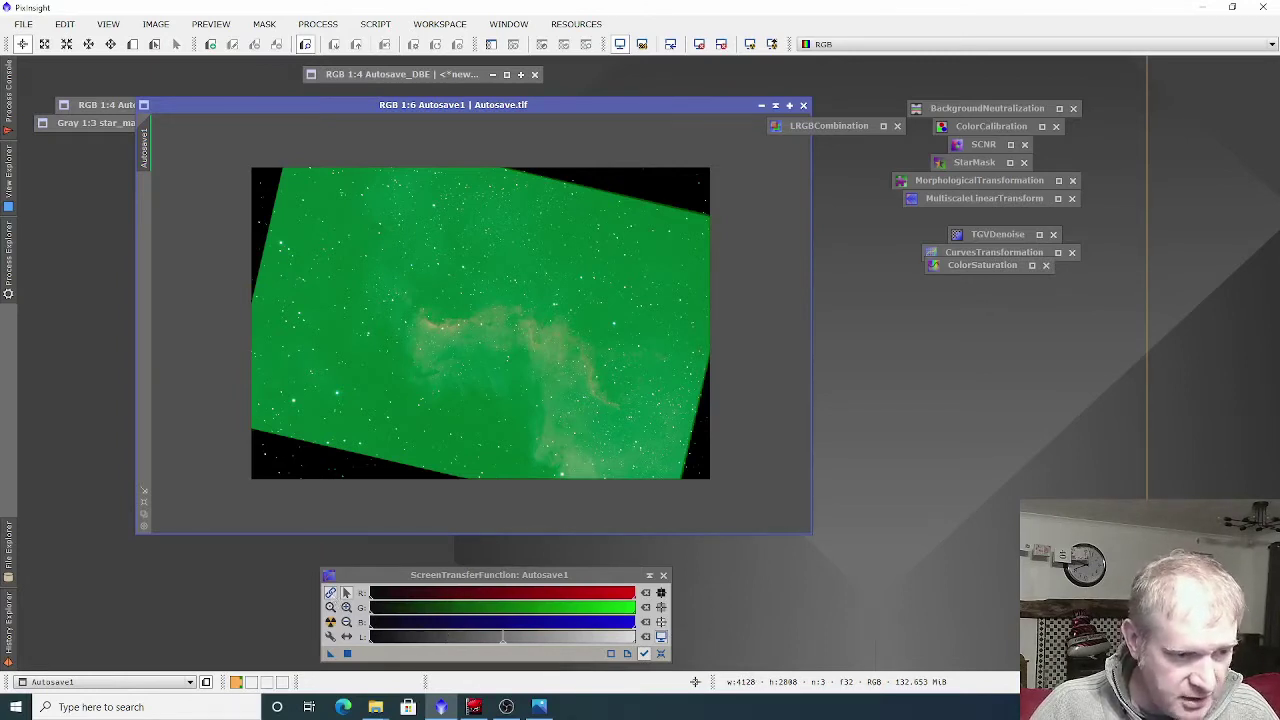
pyautogui.click(660, 654)
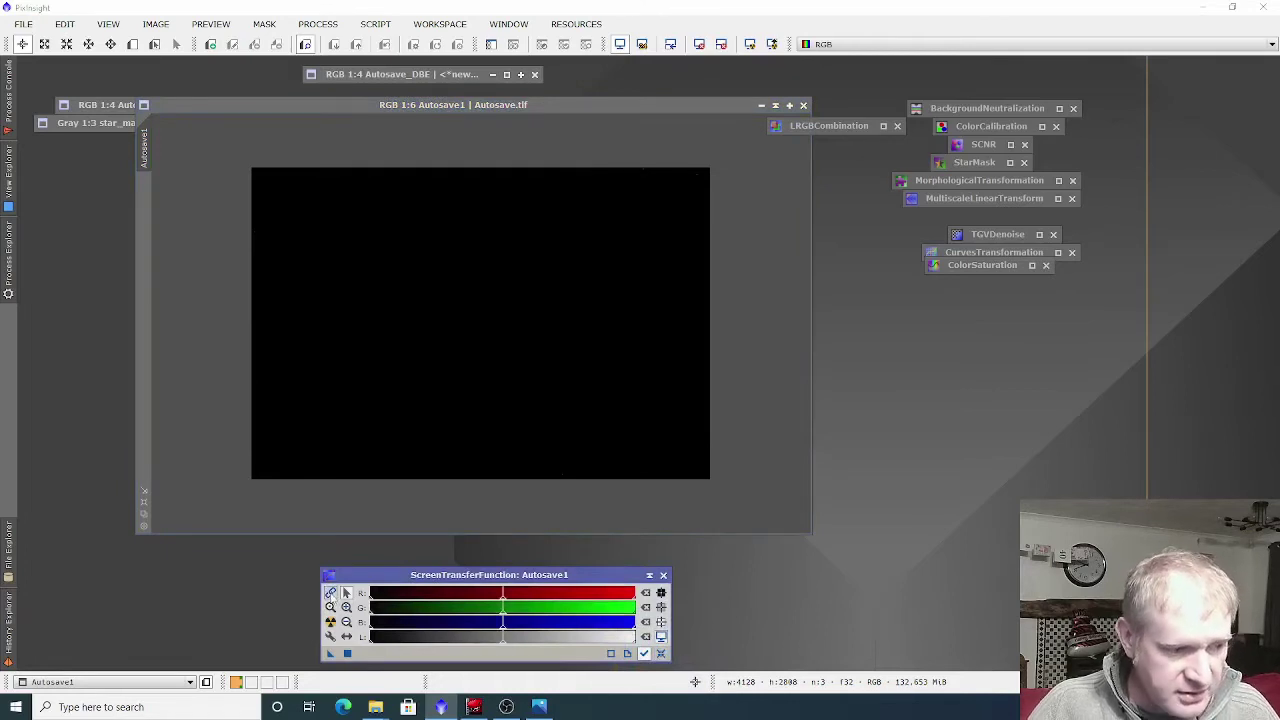
pyautogui.click(330, 622)
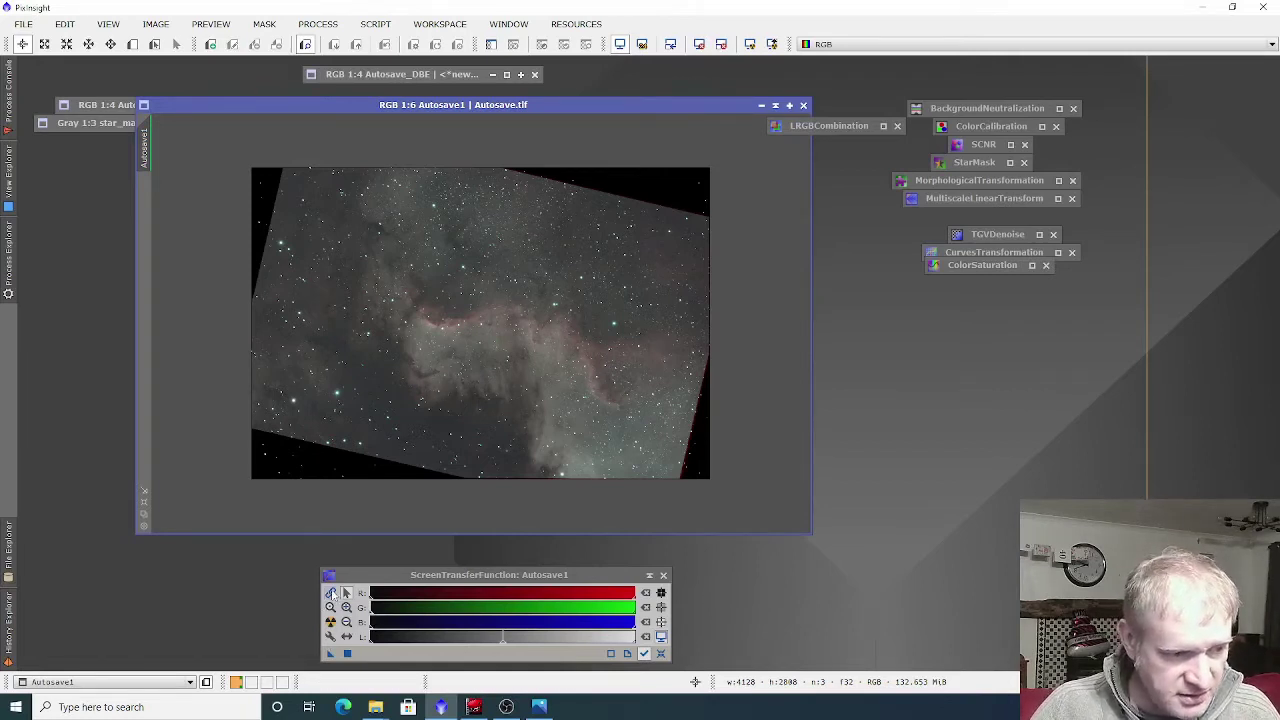
pyautogui.click(660, 653)
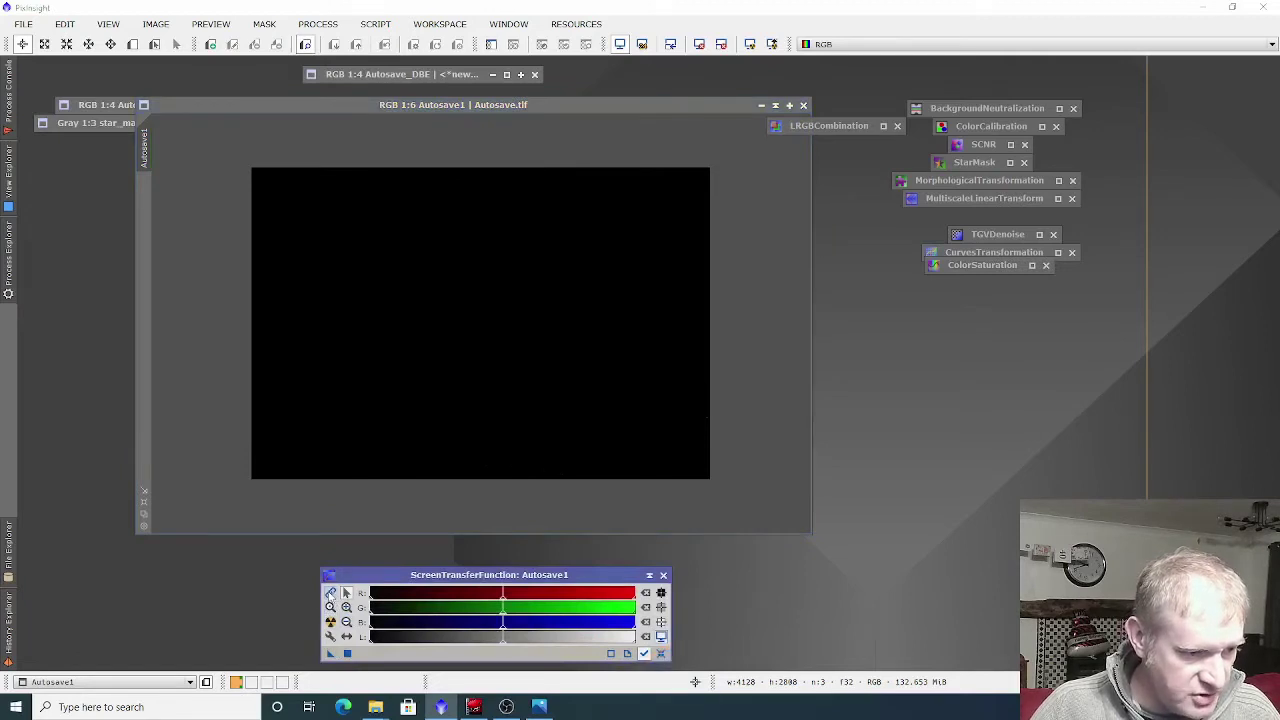
pyautogui.click(331, 621)
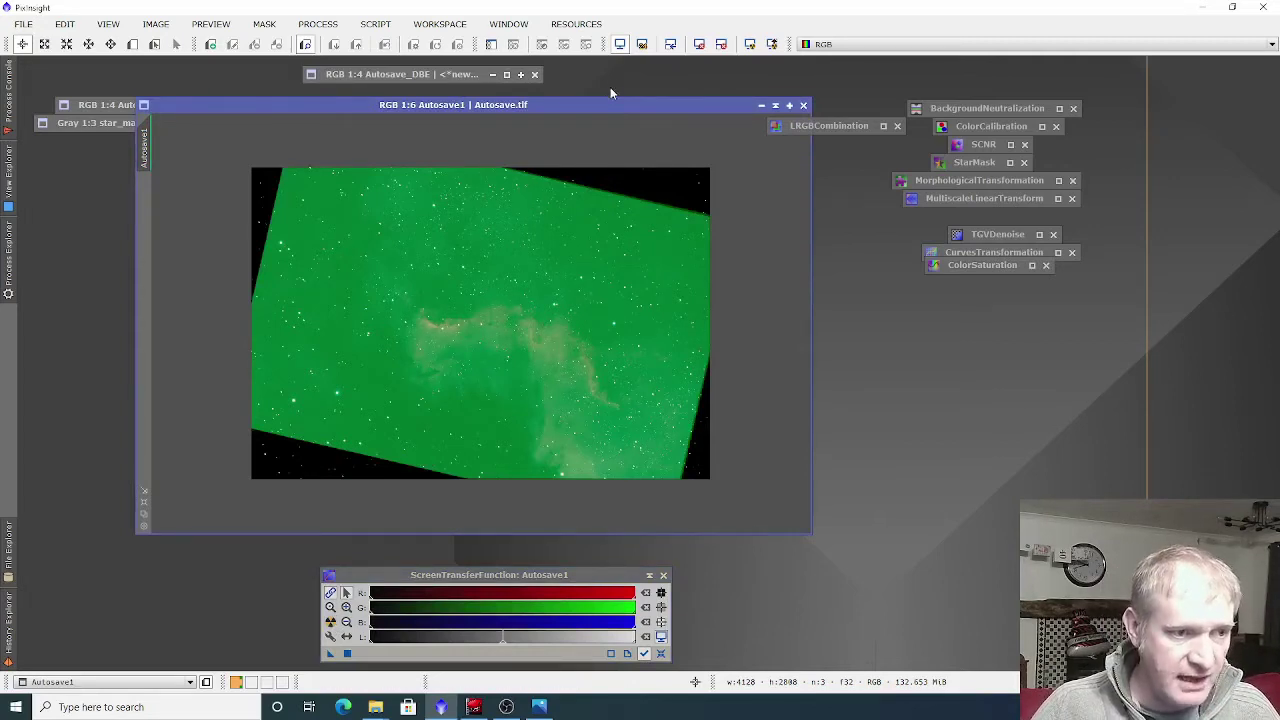
# Apply BackgroundNeutralization to Autosave1 and re-apply the auto stretch to remove the green cast
pyautogui.moveTo(594, 108); pyautogui.dragTo(591, 95)
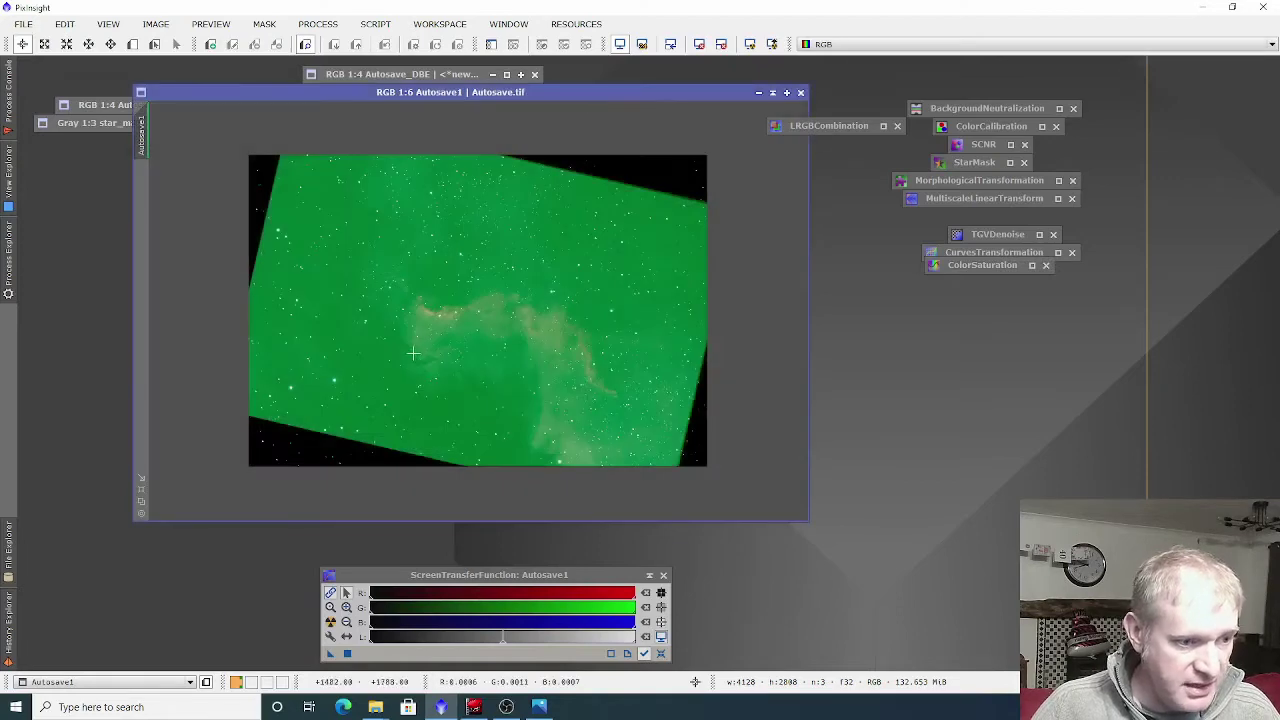
pyautogui.doubleClick(986, 108)
pyautogui.moveTo(866, 79); pyautogui.dragTo(994, 81)
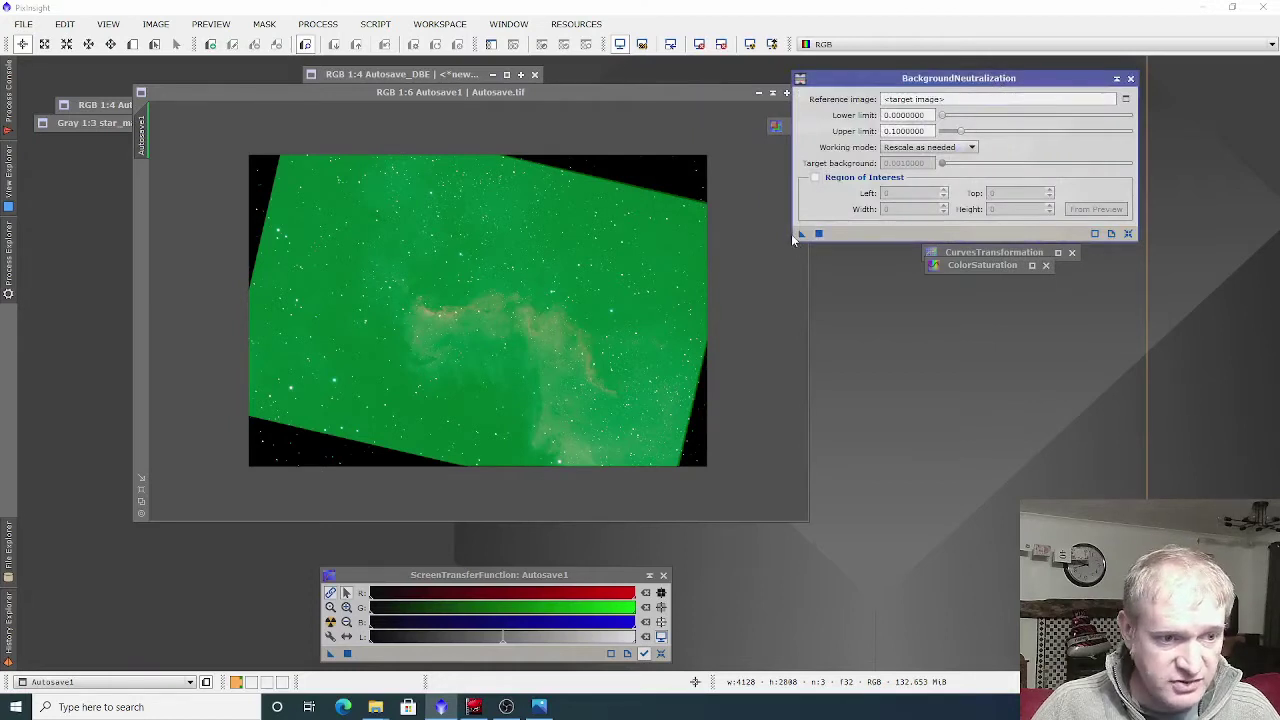
pyautogui.moveTo(791, 240); pyautogui.dragTo(580, 343)
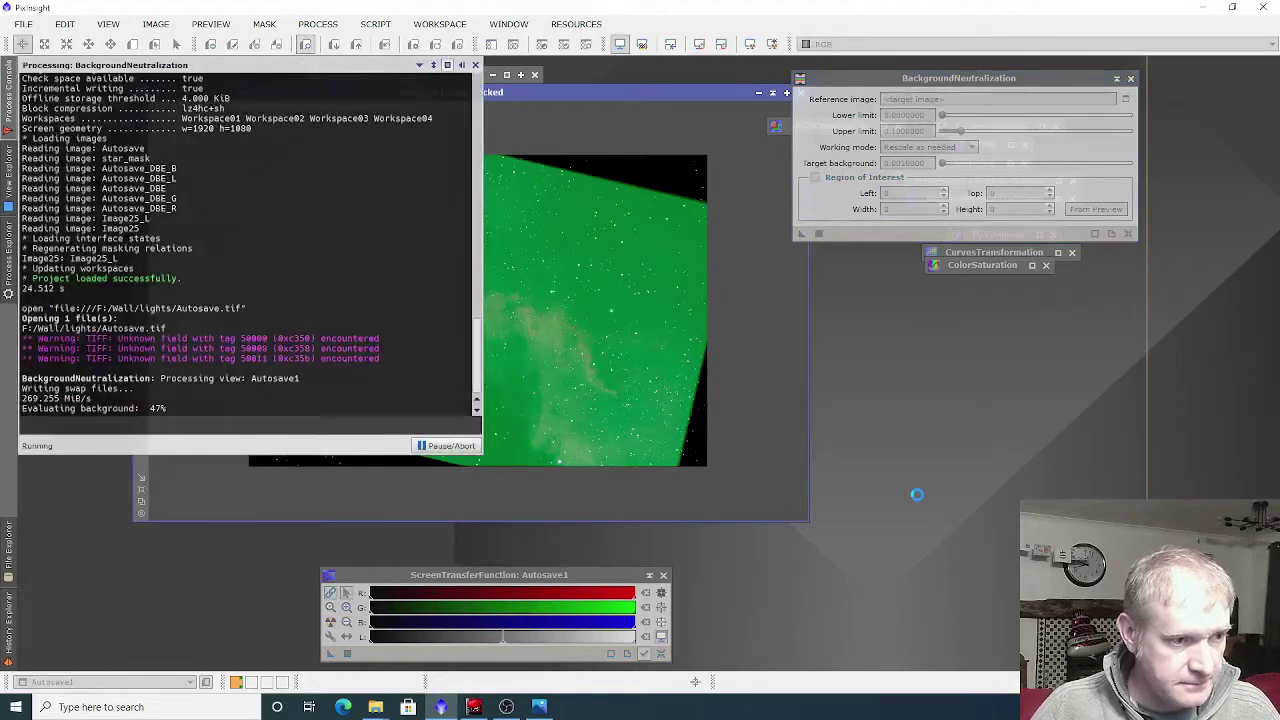
pyautogui.click(660, 653)
pyautogui.click(330, 622)
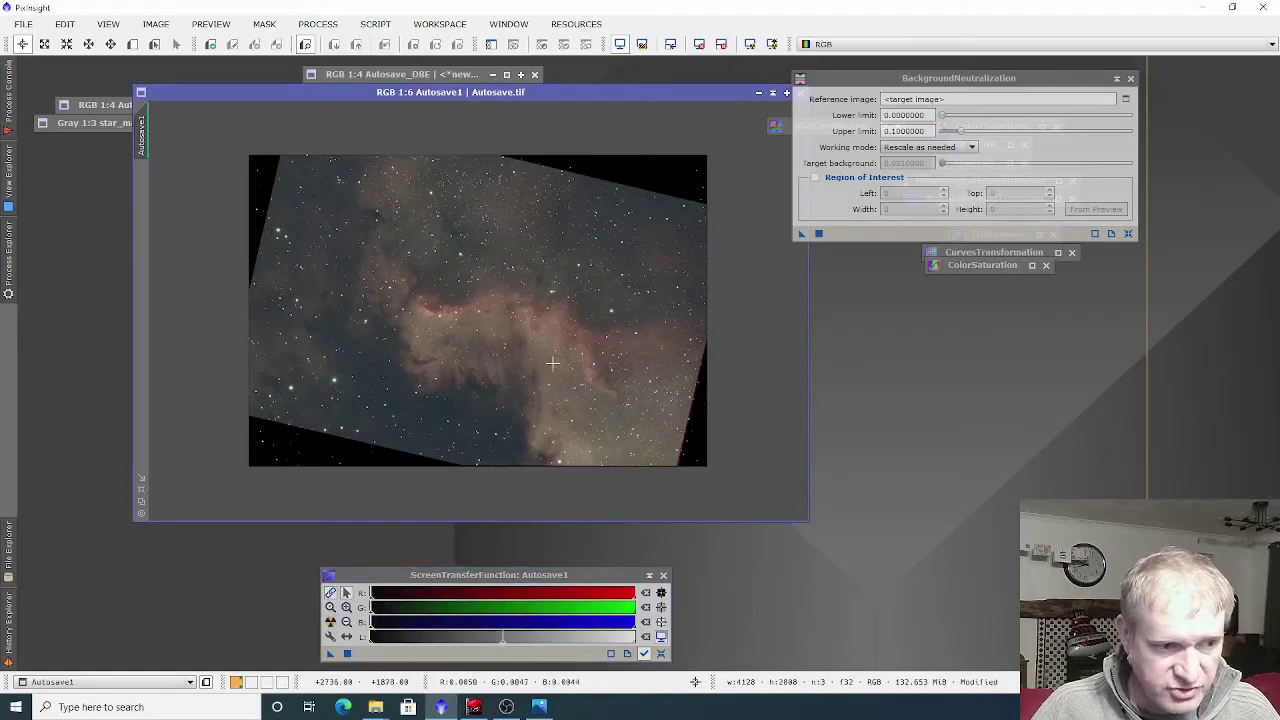
pyautogui.click(1130, 78)
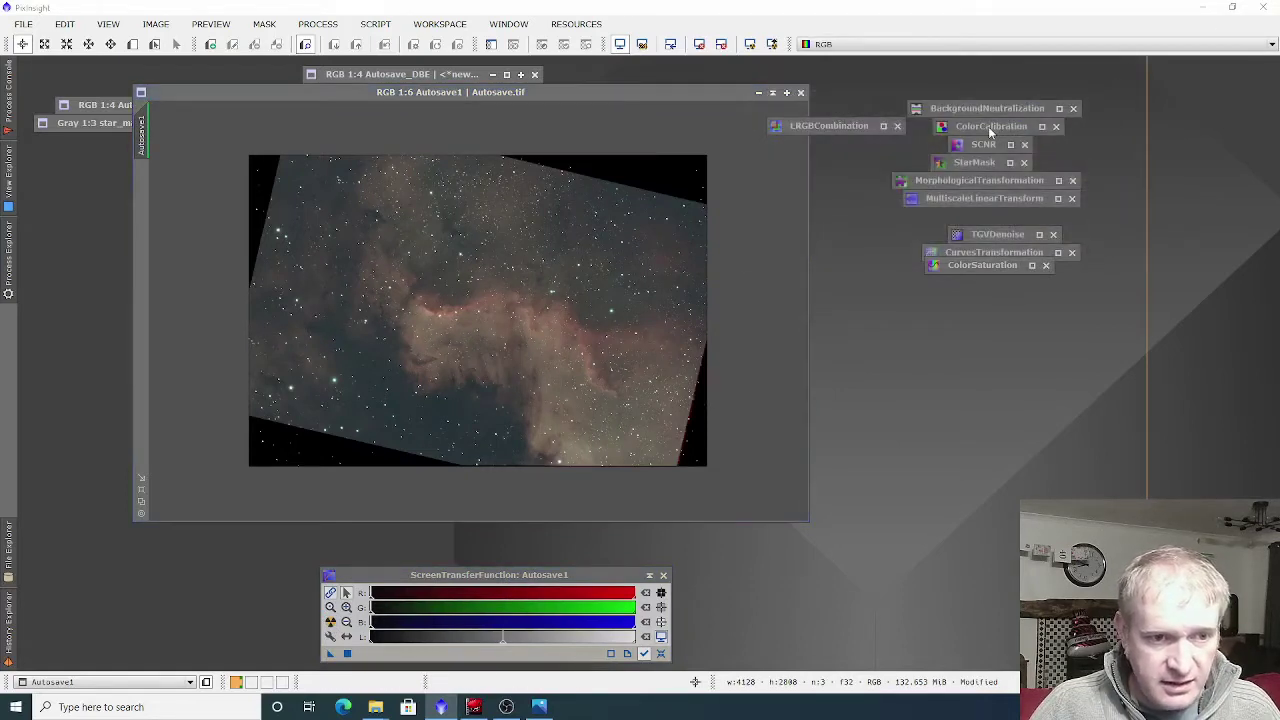
# Apply ColorCalibration to Autosave1 and re-stretch the display to show the red nebula
pyautogui.doubleClick(988, 126)
pyautogui.moveTo(936, 113); pyautogui.dragTo(944, 92)
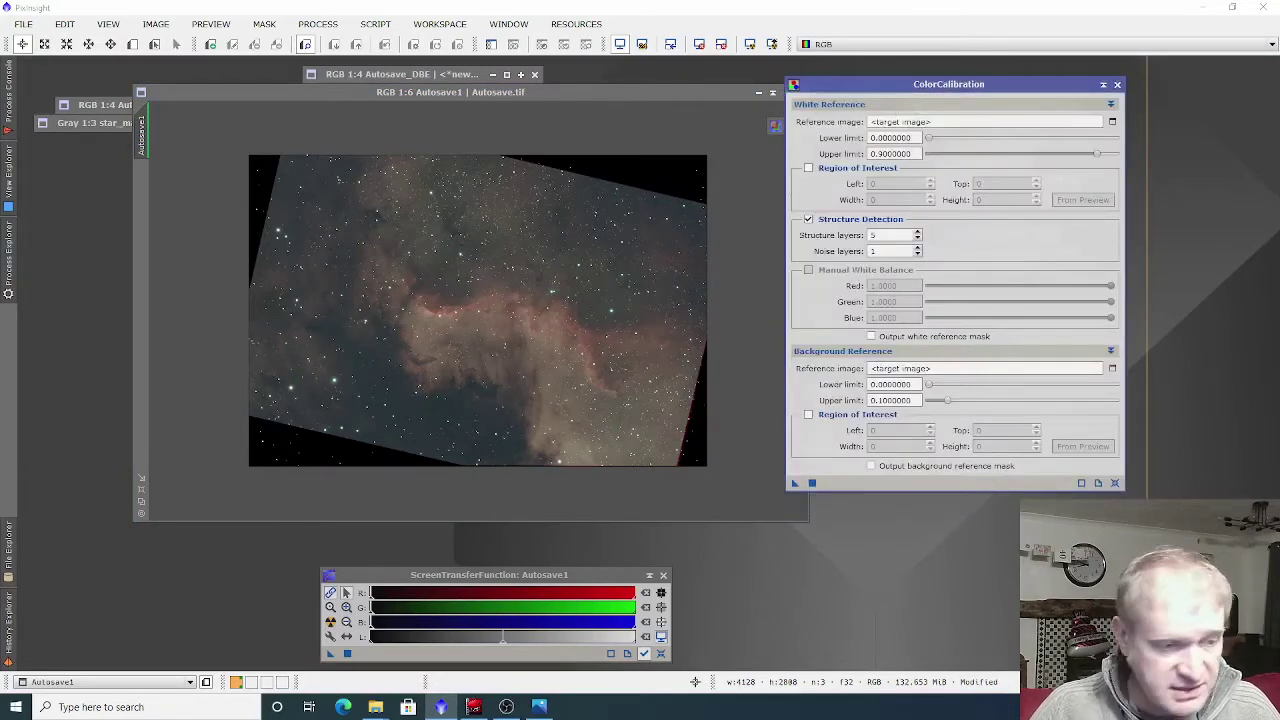
pyautogui.moveTo(795, 487); pyautogui.dragTo(630, 372)
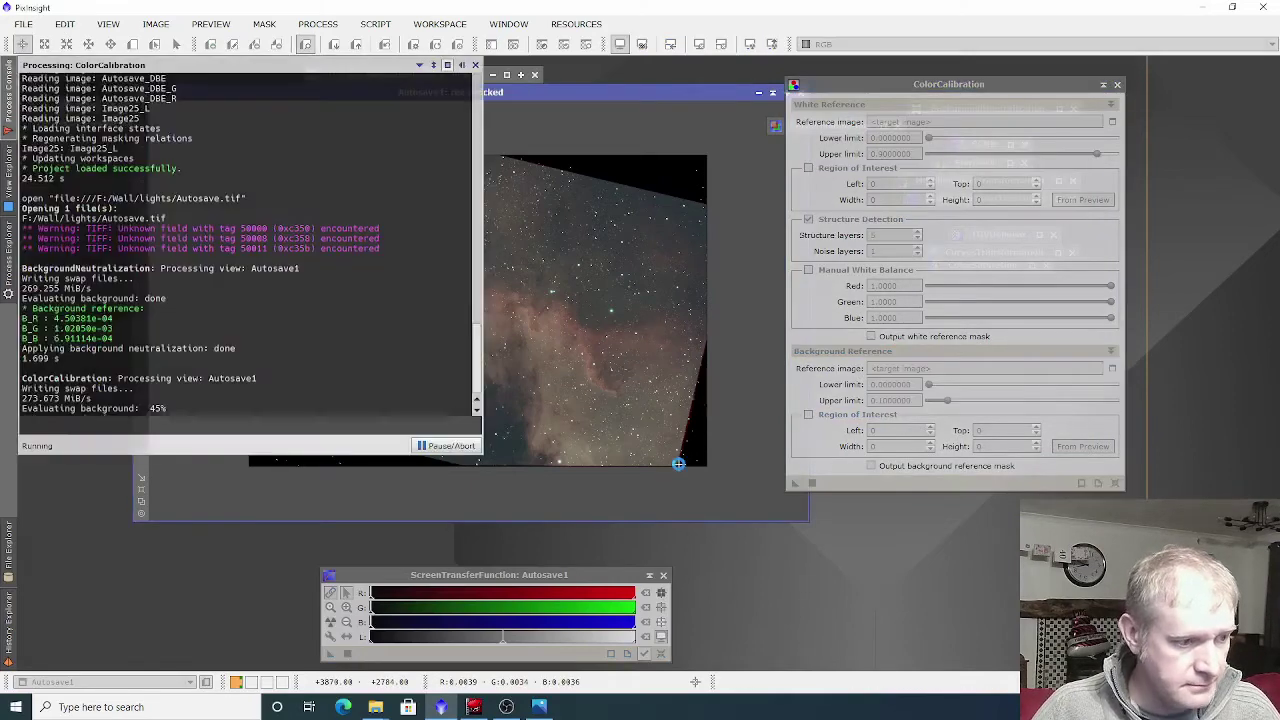
pyautogui.click(660, 654)
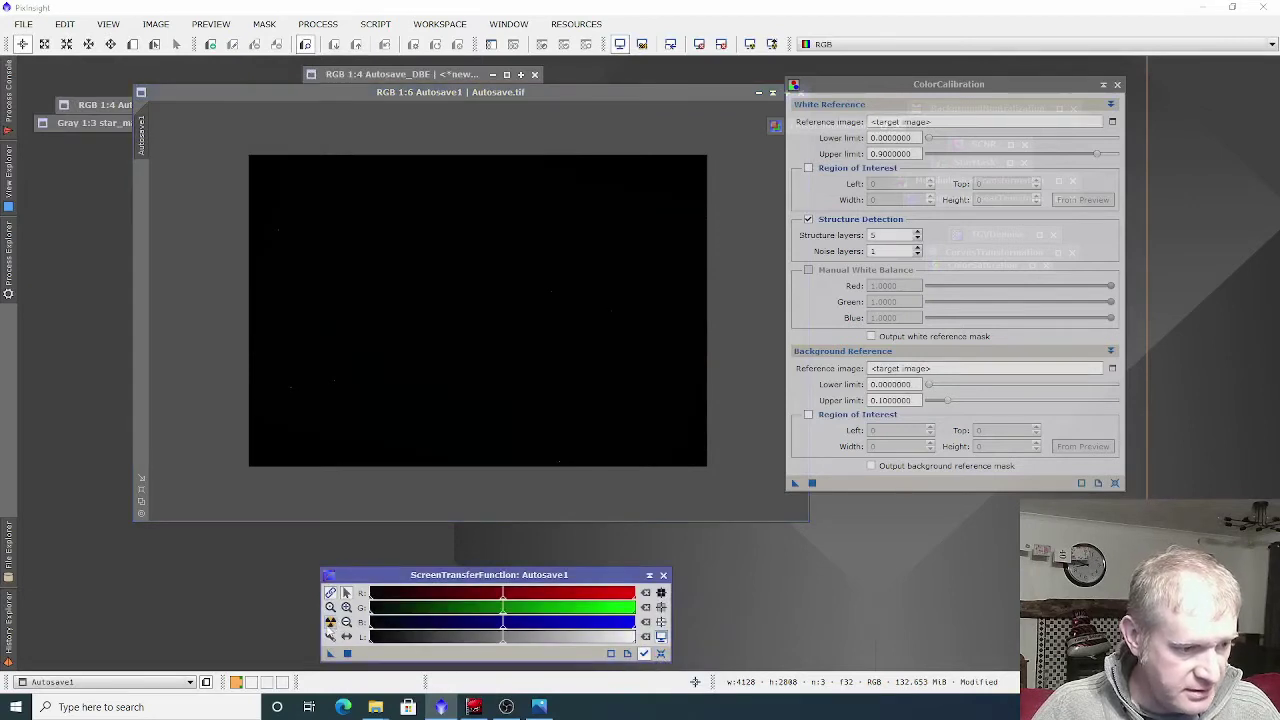
pyautogui.click(330, 622)
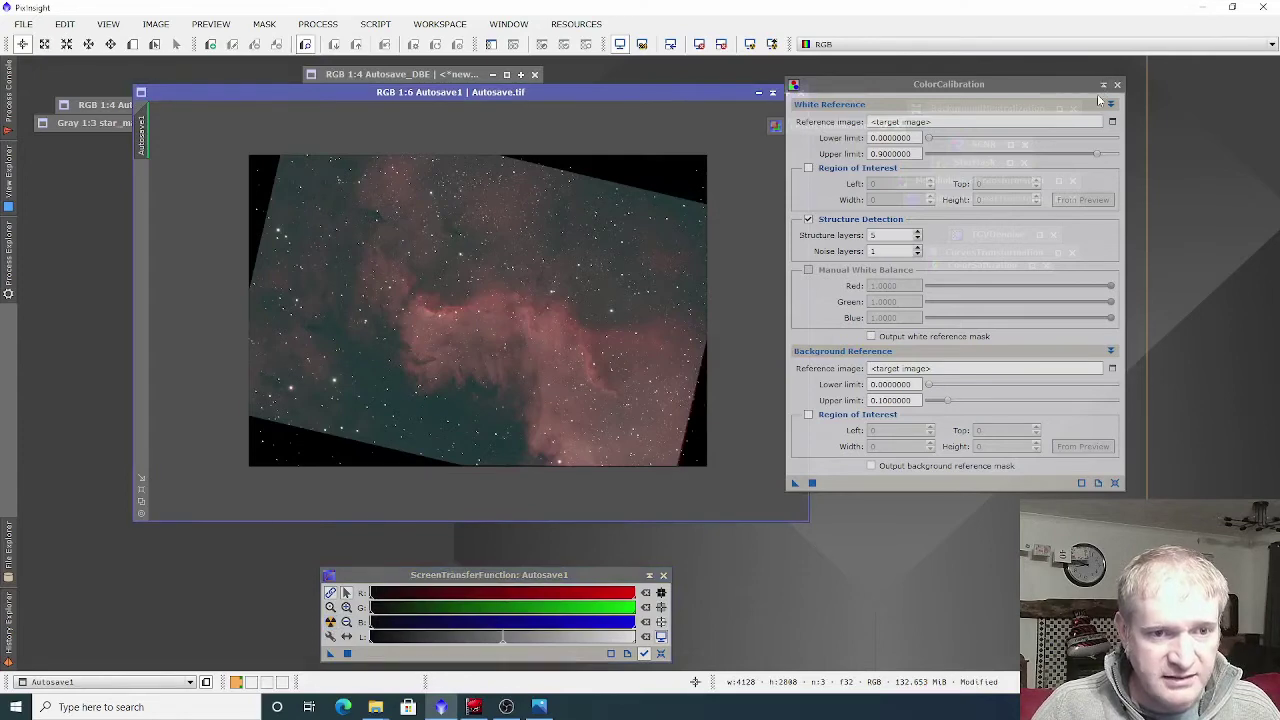
# Apply SCNR green removal (Average Neutral, amount 1.00) to Autosave1
pyautogui.click(1103, 85)
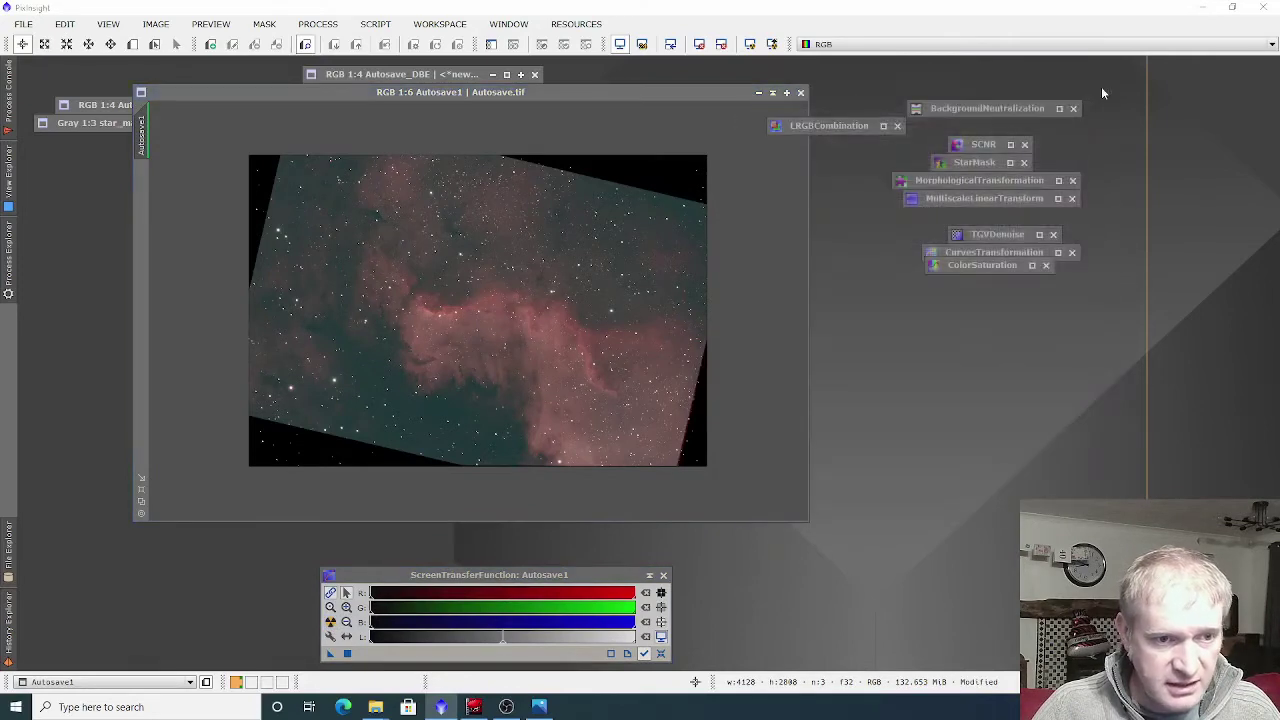
pyautogui.doubleClick(1005, 147)
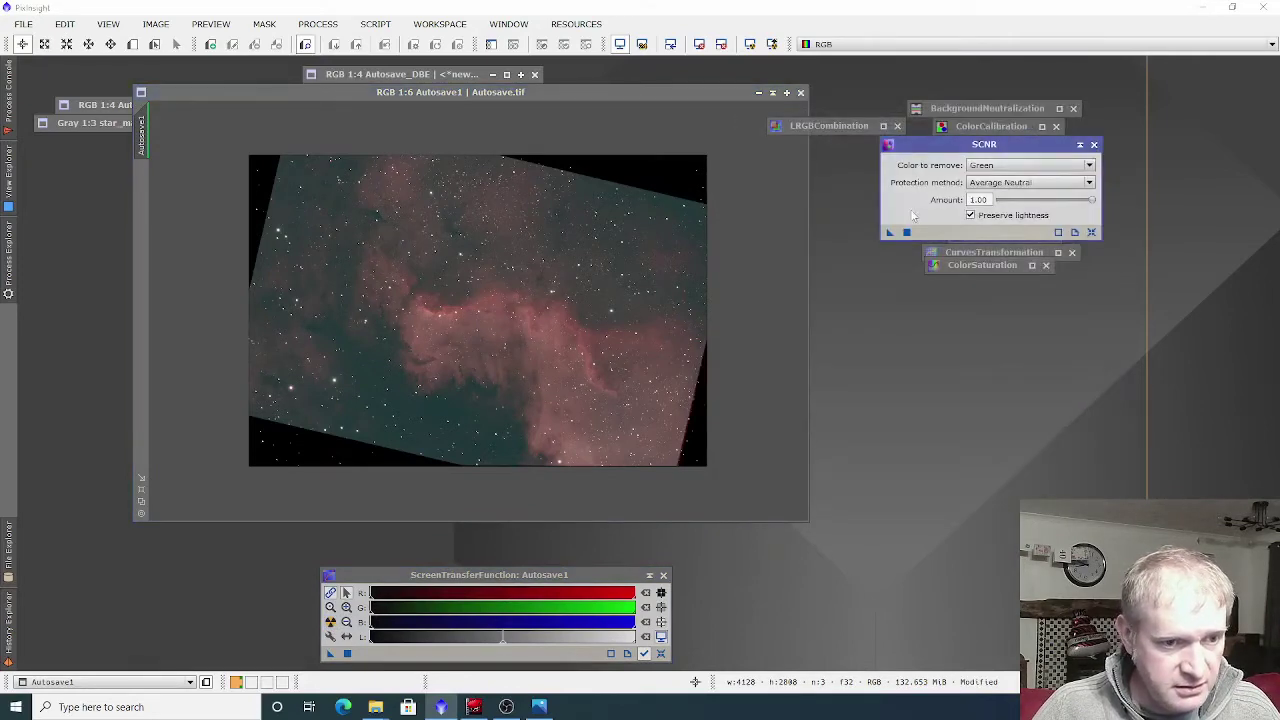
pyautogui.moveTo(889, 236); pyautogui.dragTo(570, 315)
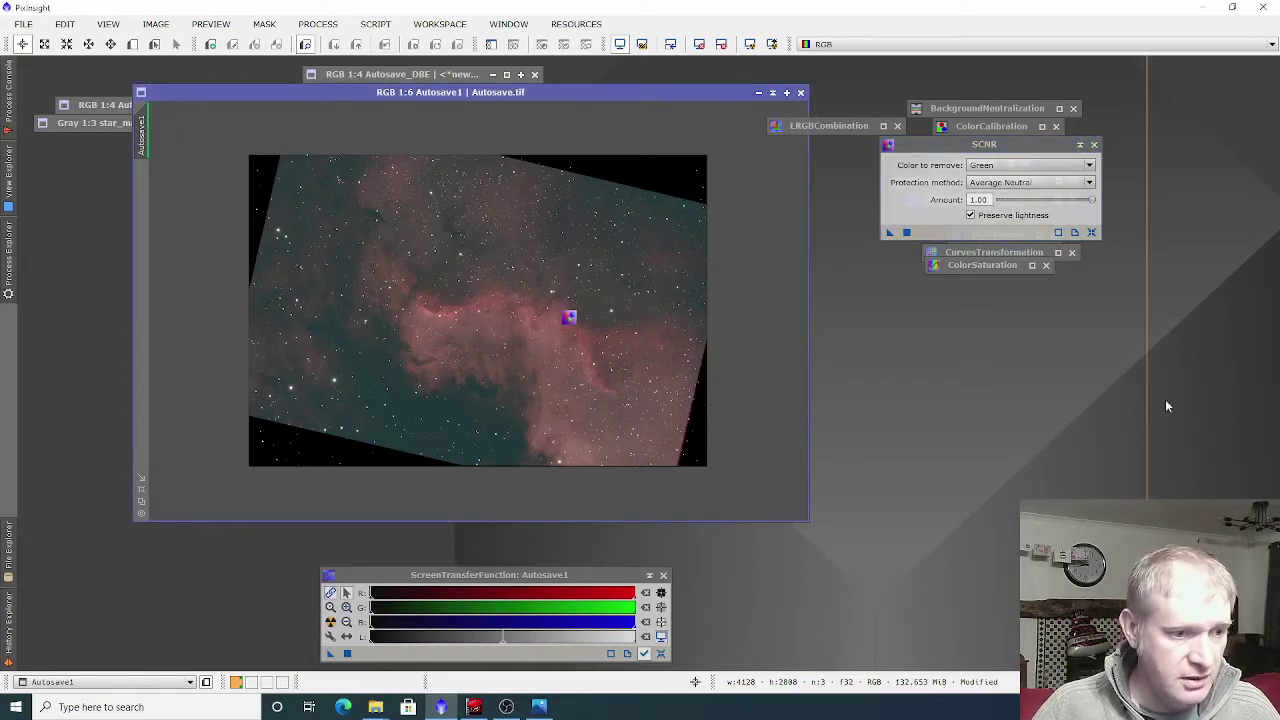
pyautogui.click(1093, 144)
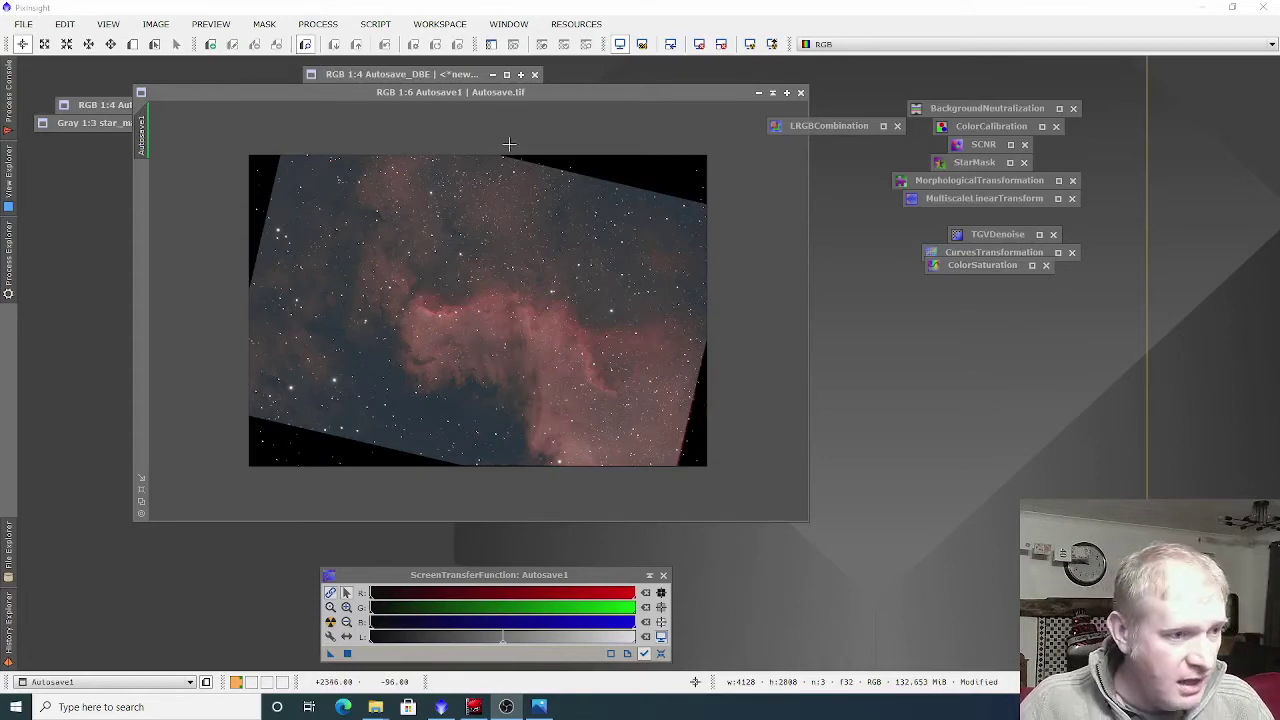
# Crop Autosave1 with DynamicCrop rotated about 14.4°, trimming black borders to 3392×1990 pixels
pyautogui.click(320, 24)
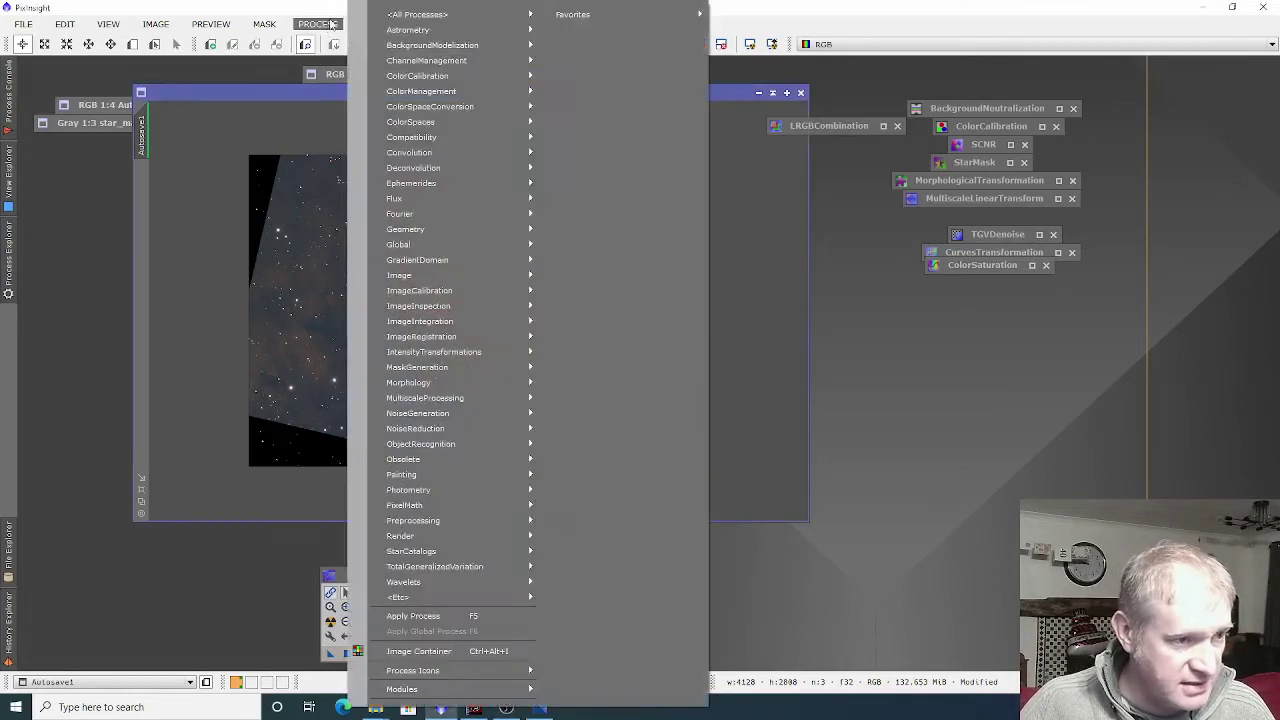
pyautogui.moveTo(417, 14)
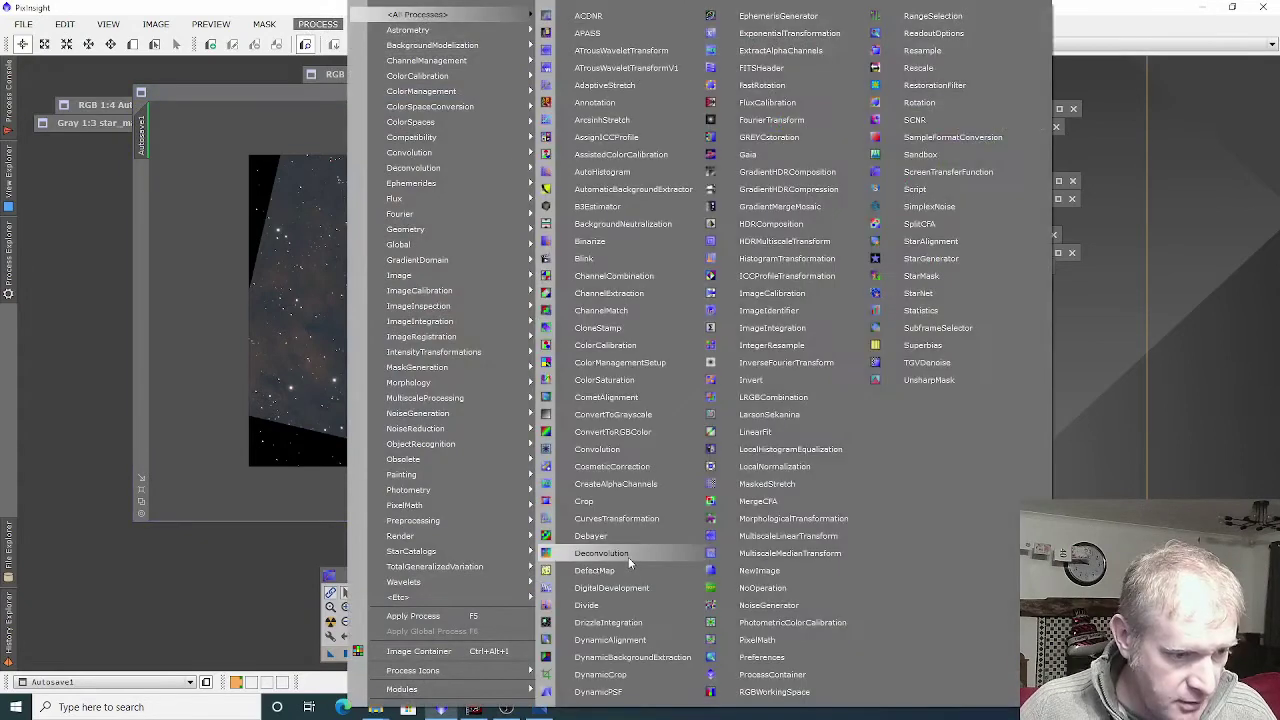
pyautogui.click(600, 675)
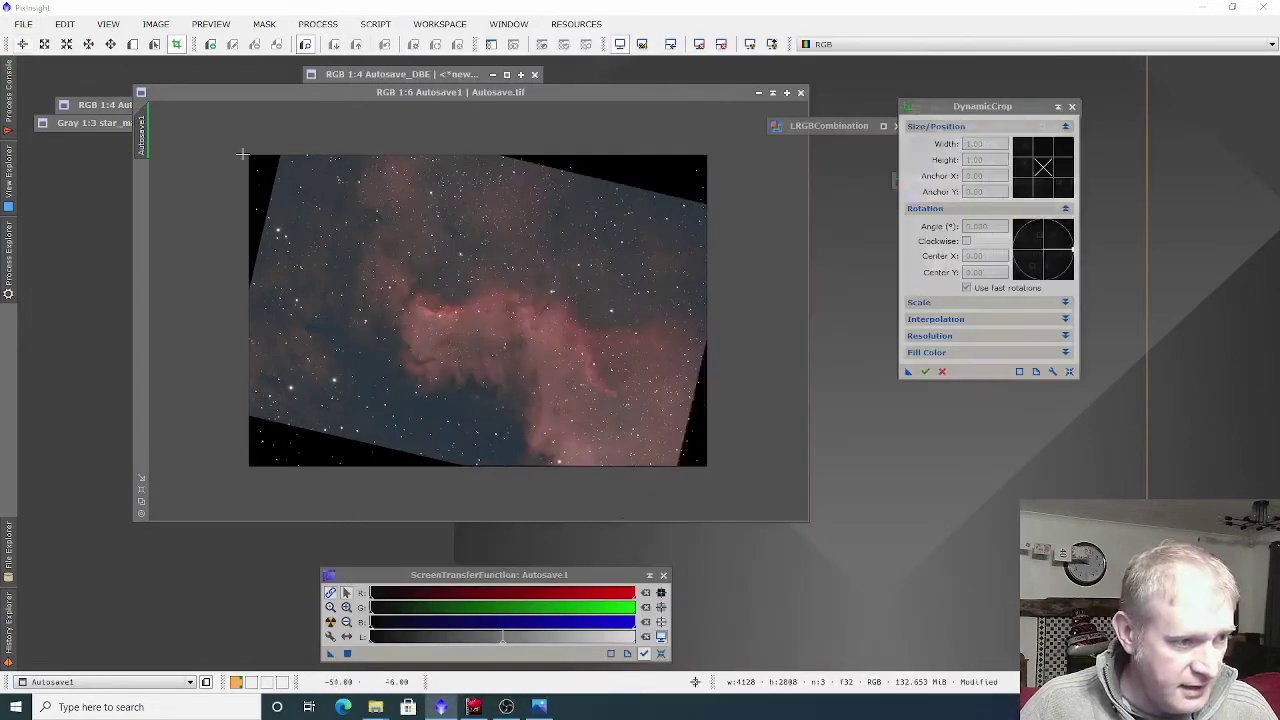
pyautogui.moveTo(286, 162); pyautogui.dragTo(666, 390)
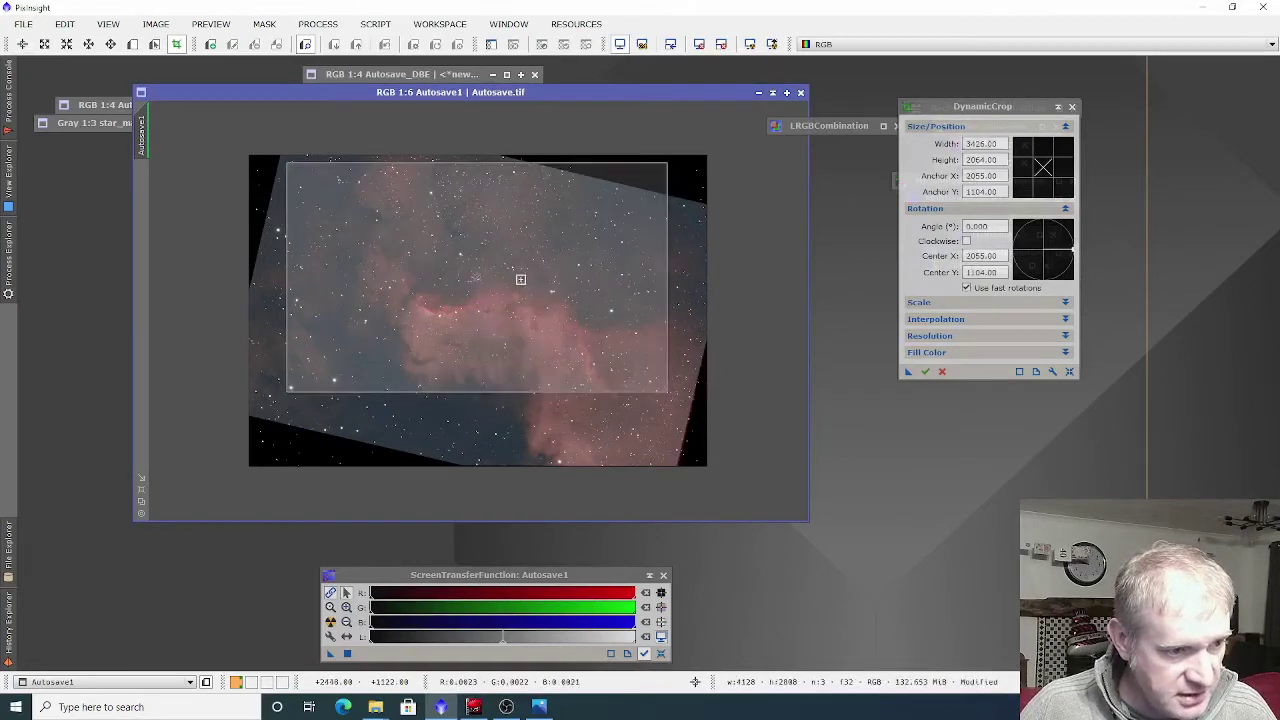
pyautogui.moveTo(519, 277); pyautogui.dragTo(518, 323)
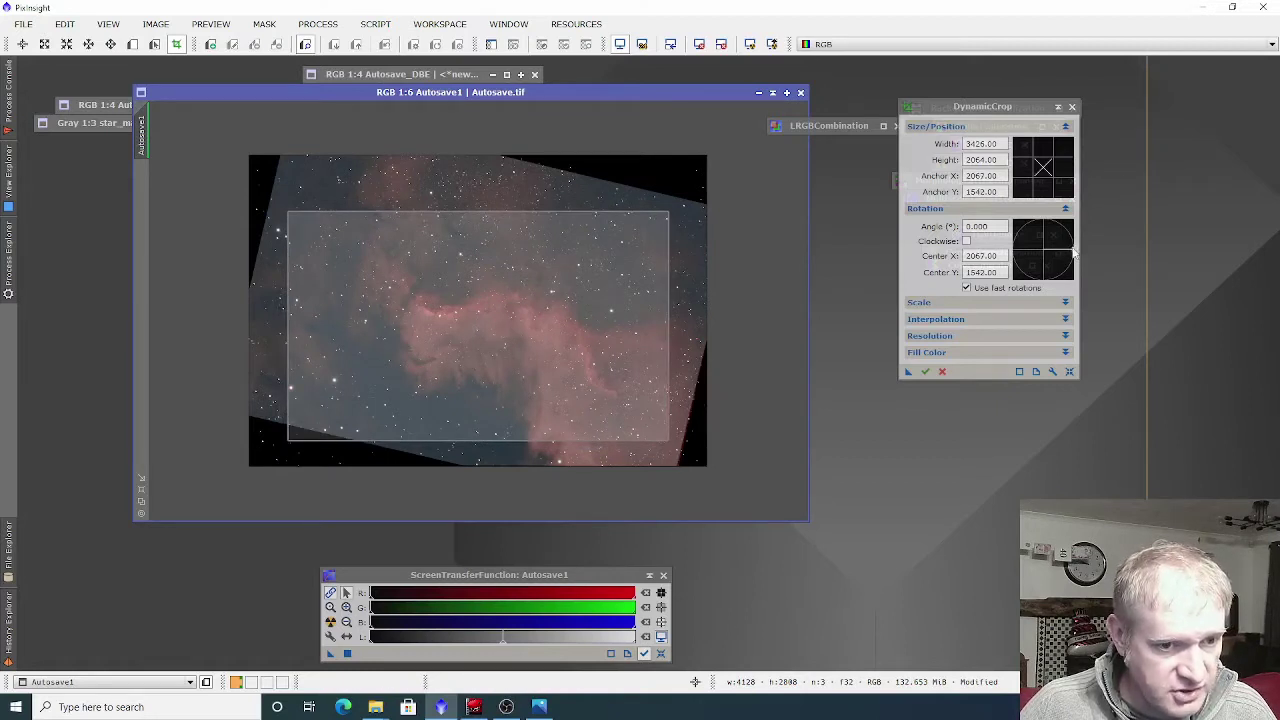
pyautogui.moveTo(1072, 254); pyautogui.dragTo(1071, 259)
pyautogui.moveTo(500, 353); pyautogui.dragTo(495, 333)
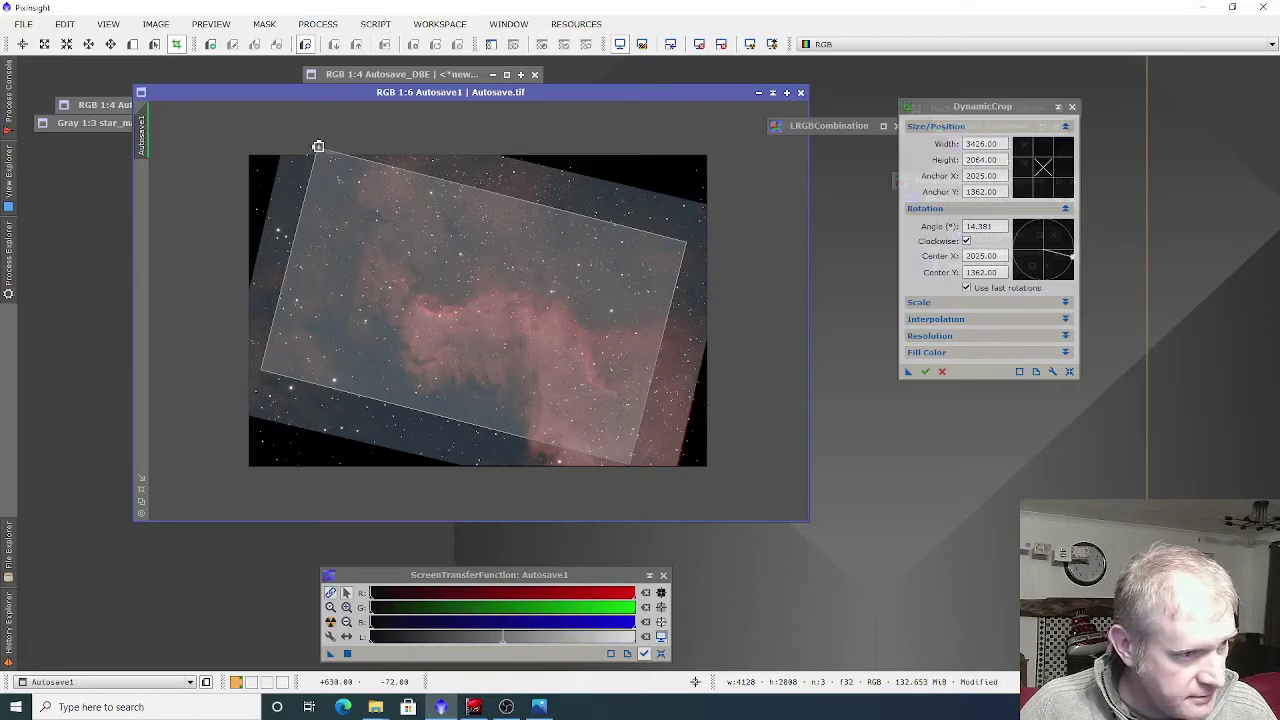
pyautogui.moveTo(318, 148); pyautogui.dragTo(323, 158)
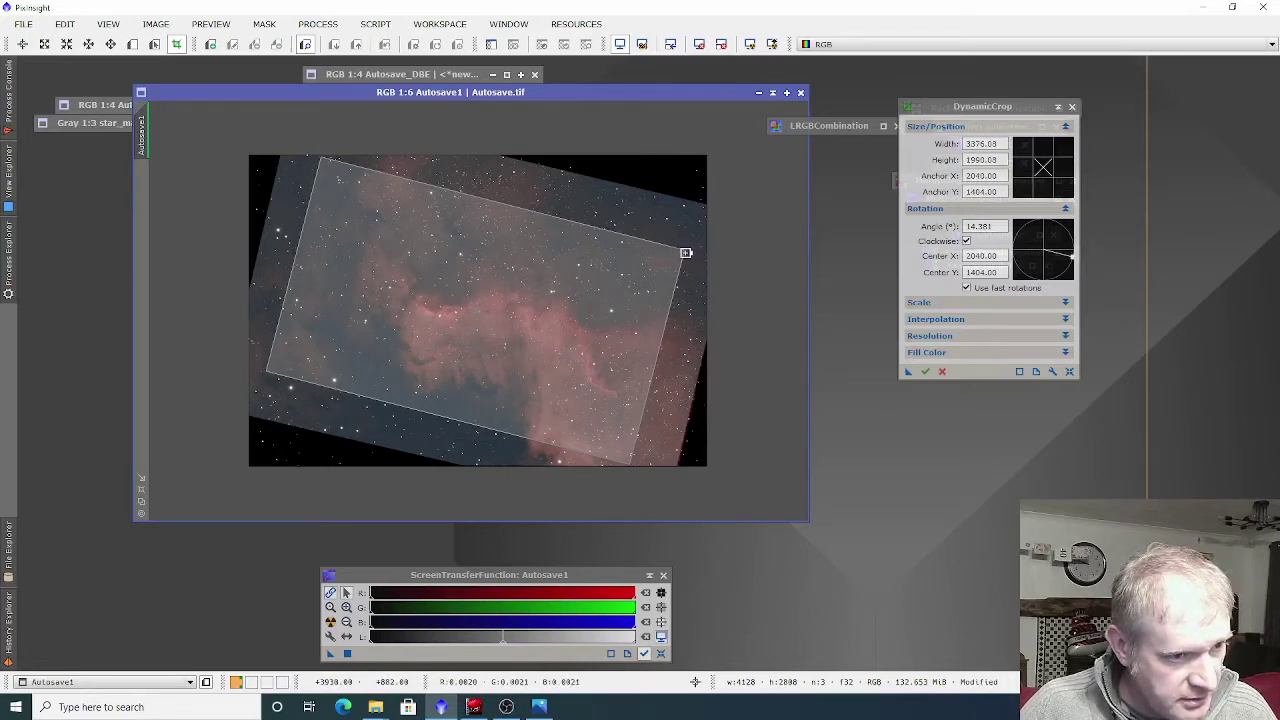
pyautogui.moveTo(686, 253); pyautogui.dragTo(686, 251)
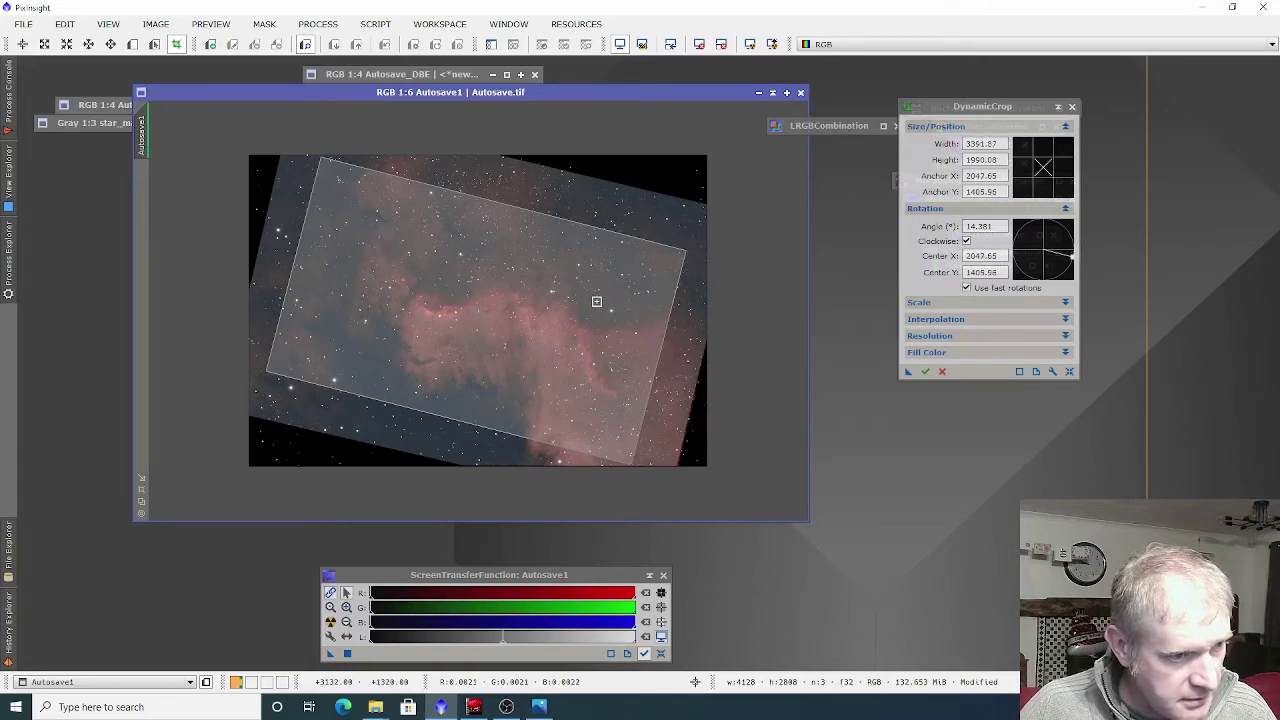
pyautogui.moveTo(597, 303); pyautogui.dragTo(601, 298)
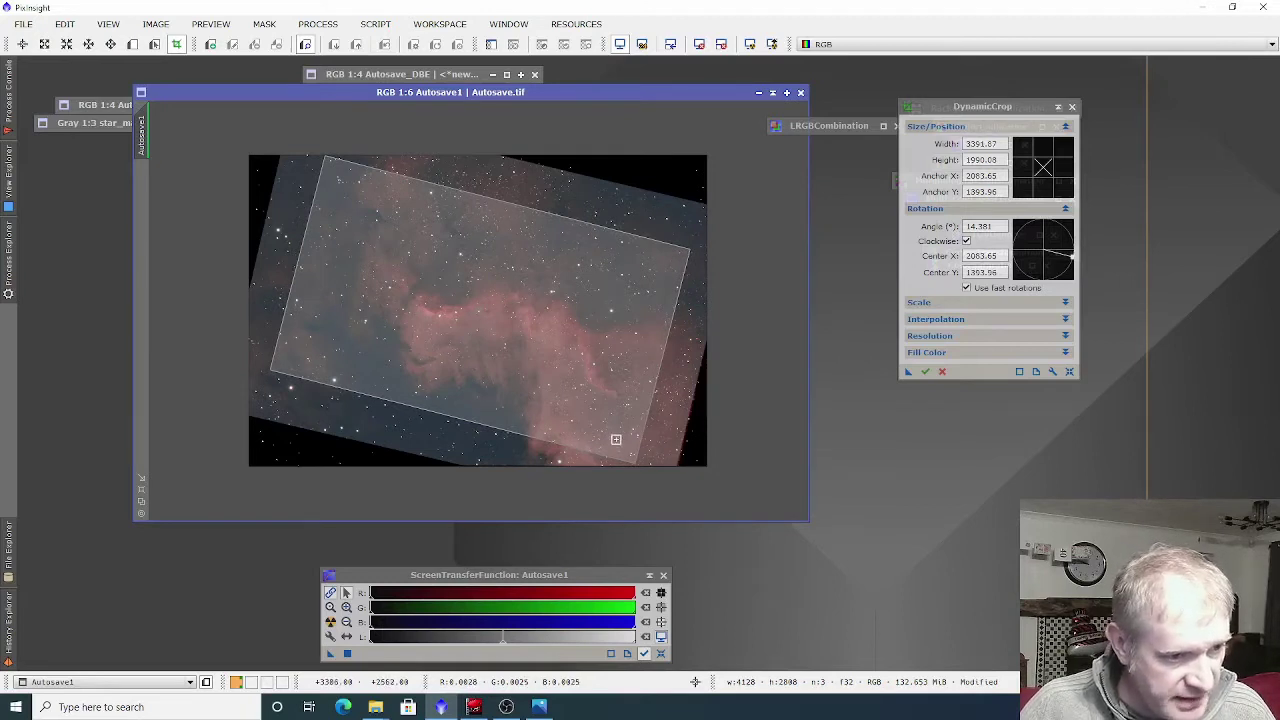
pyautogui.click(926, 373)
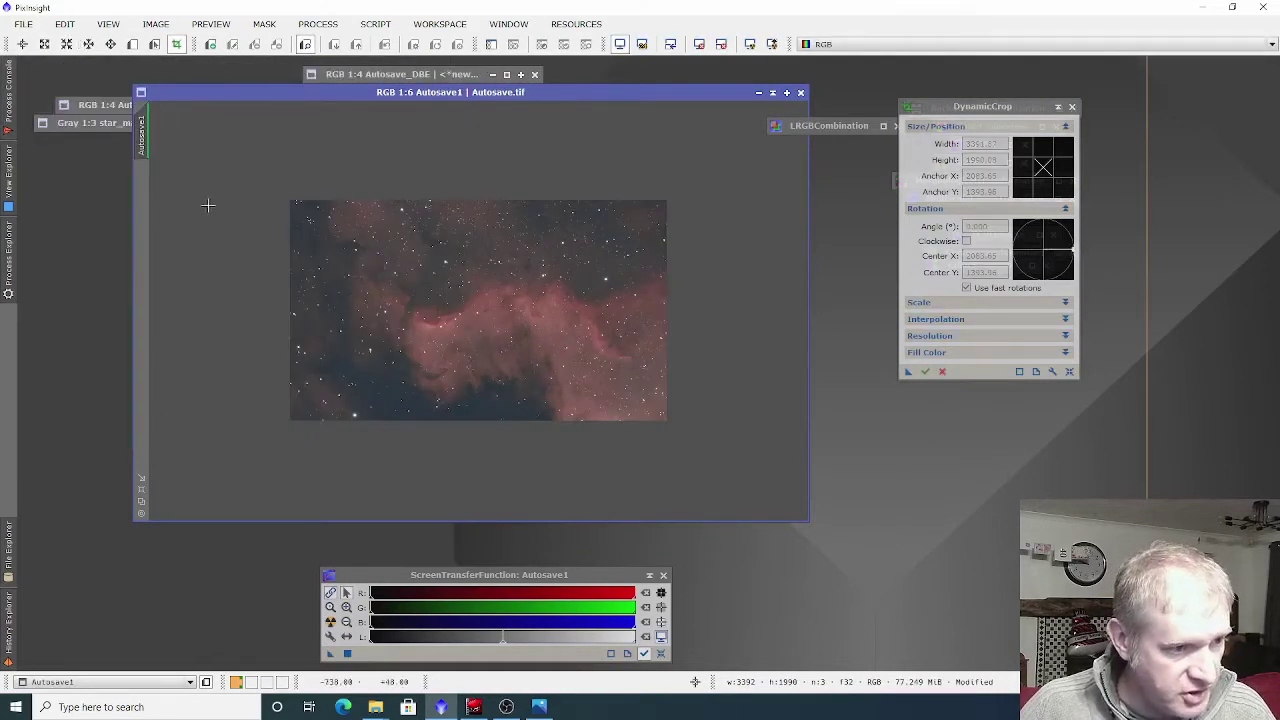
# Zoom in to inspect the stars of the cropped nebula, then zoom back out
pyautogui.scroll(2, 434, 344)
pyautogui.scroll(-1, 434, 344)
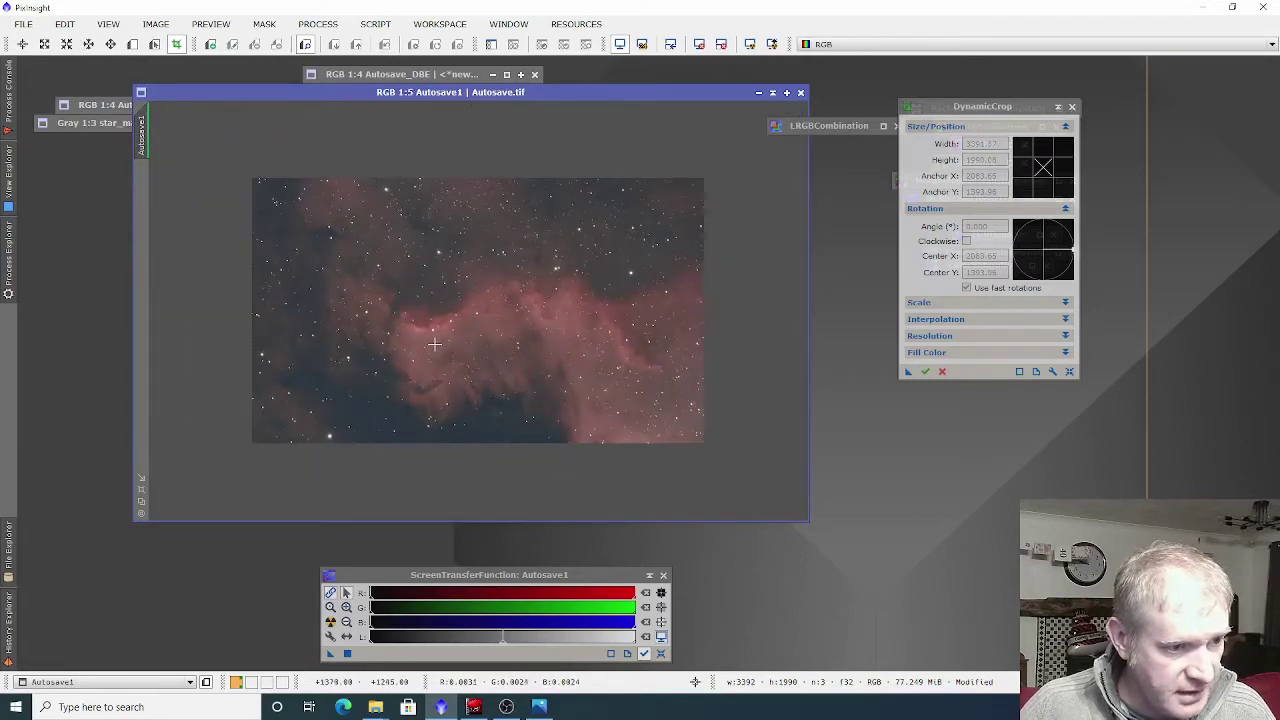
pyautogui.scroll(1, 434, 344)
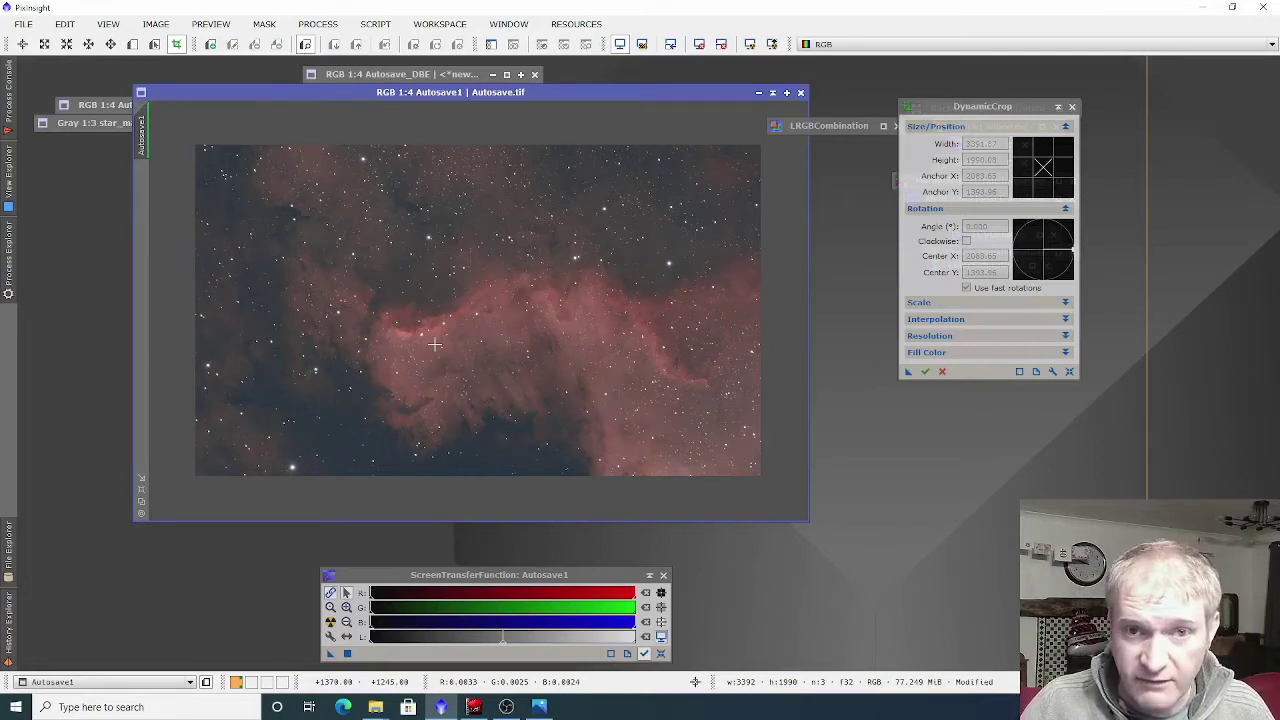
pyautogui.scroll(5, 434, 344)
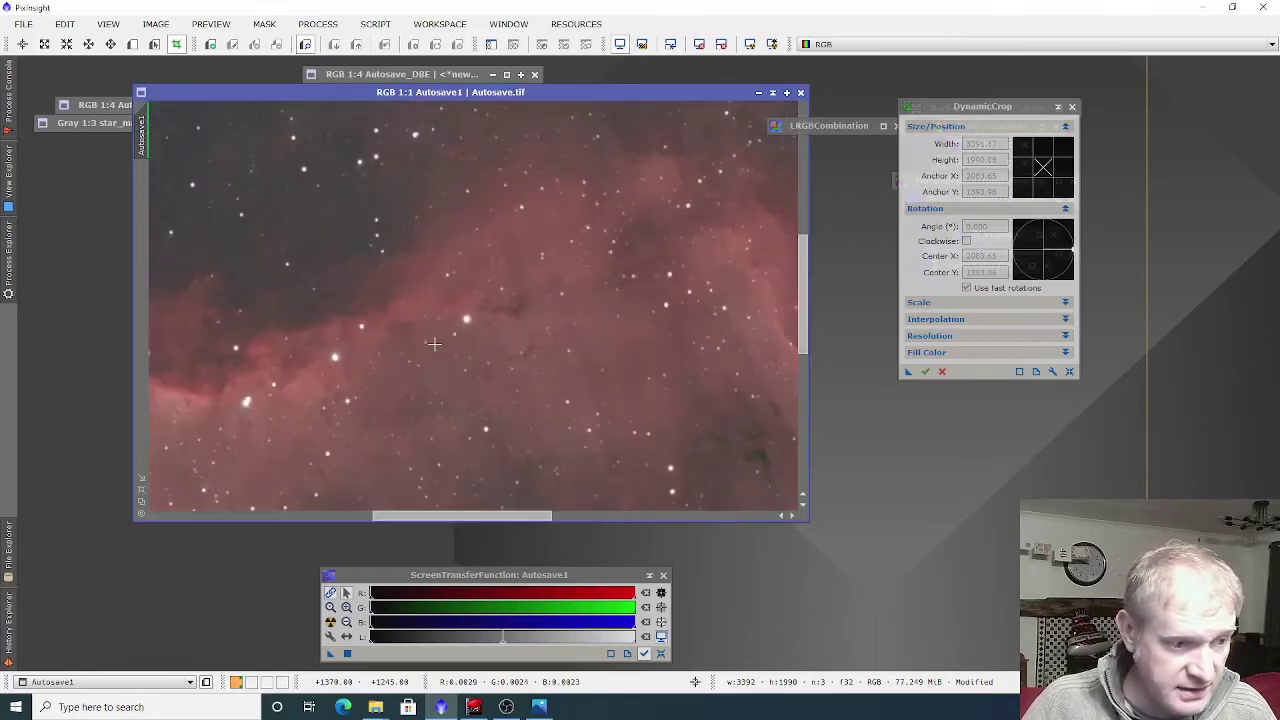
pyautogui.scroll(2, 434, 344)
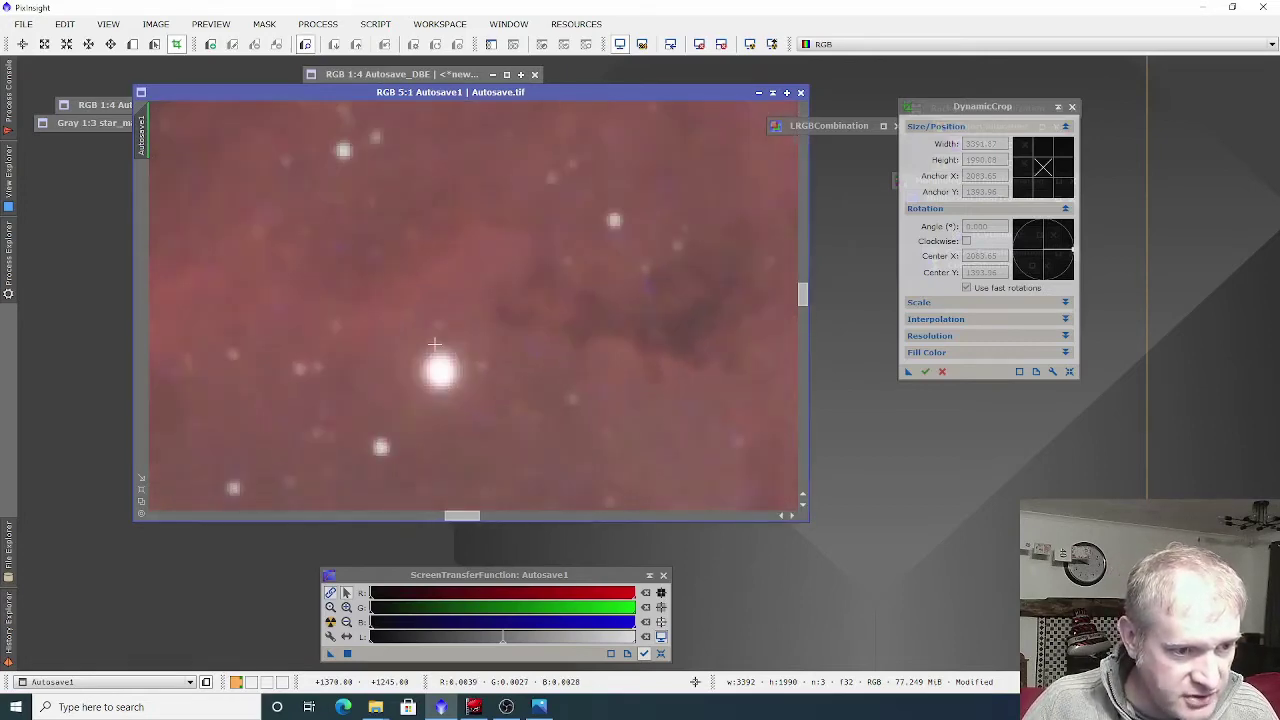
pyautogui.scroll(2, 434, 344)
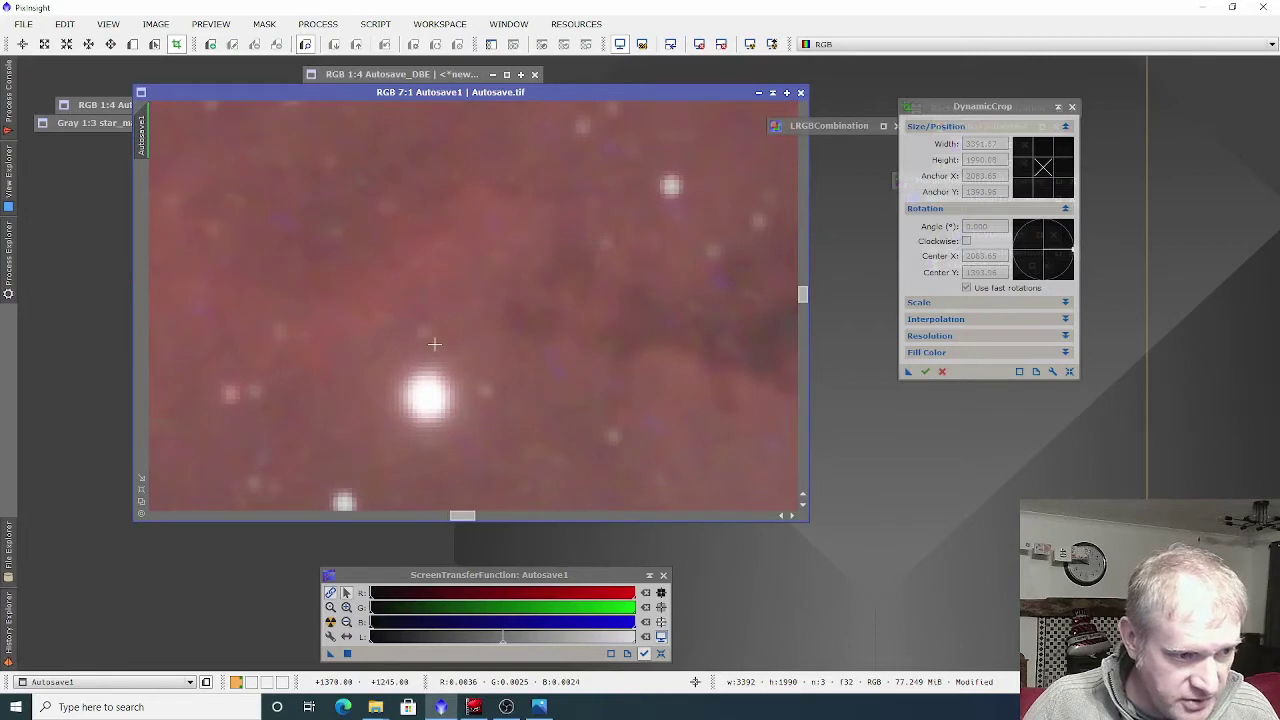
pyautogui.scroll(-6, 449, 381)
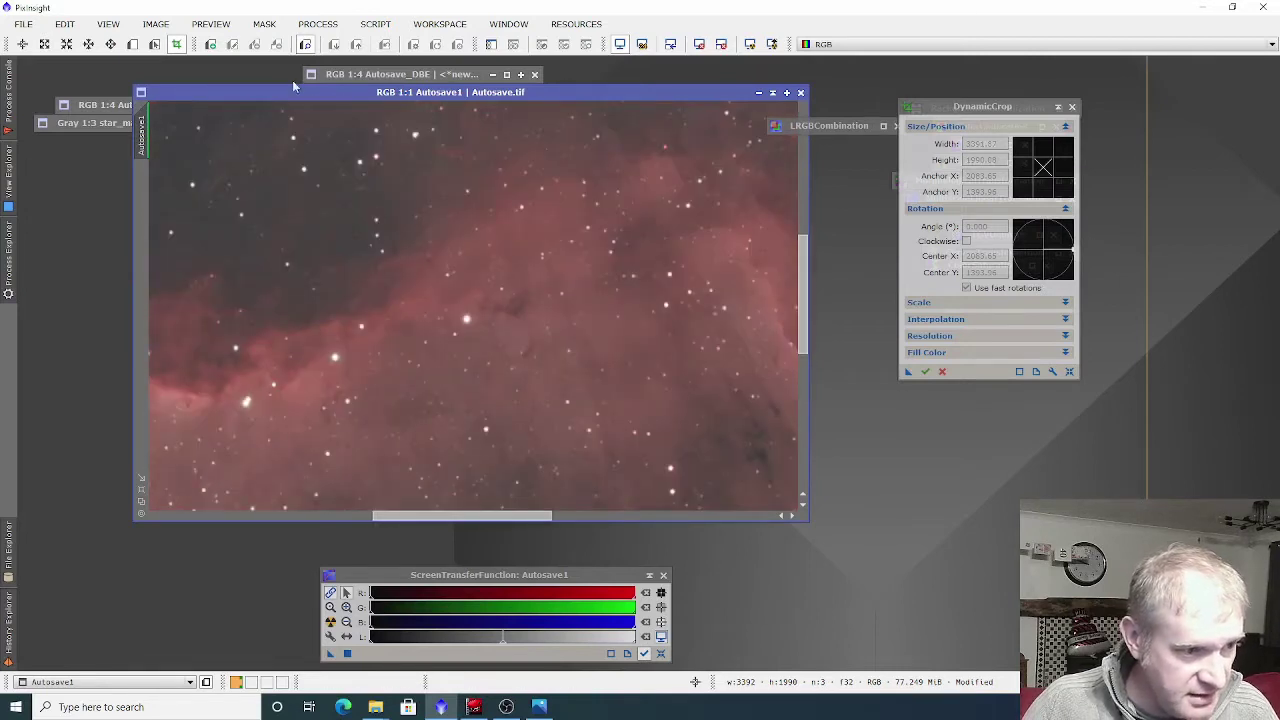
pyautogui.moveTo(429, 227); pyautogui.dragTo(549, 337)
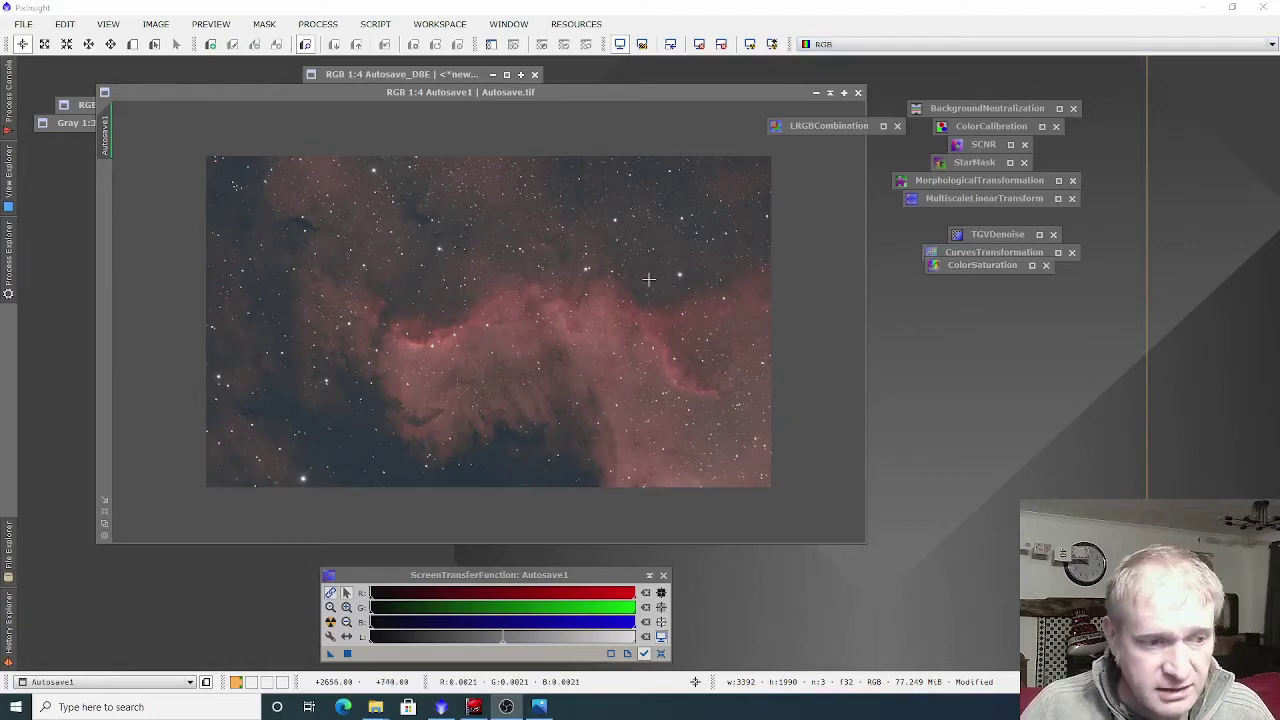
pyautogui.doubleClick(956, 164)
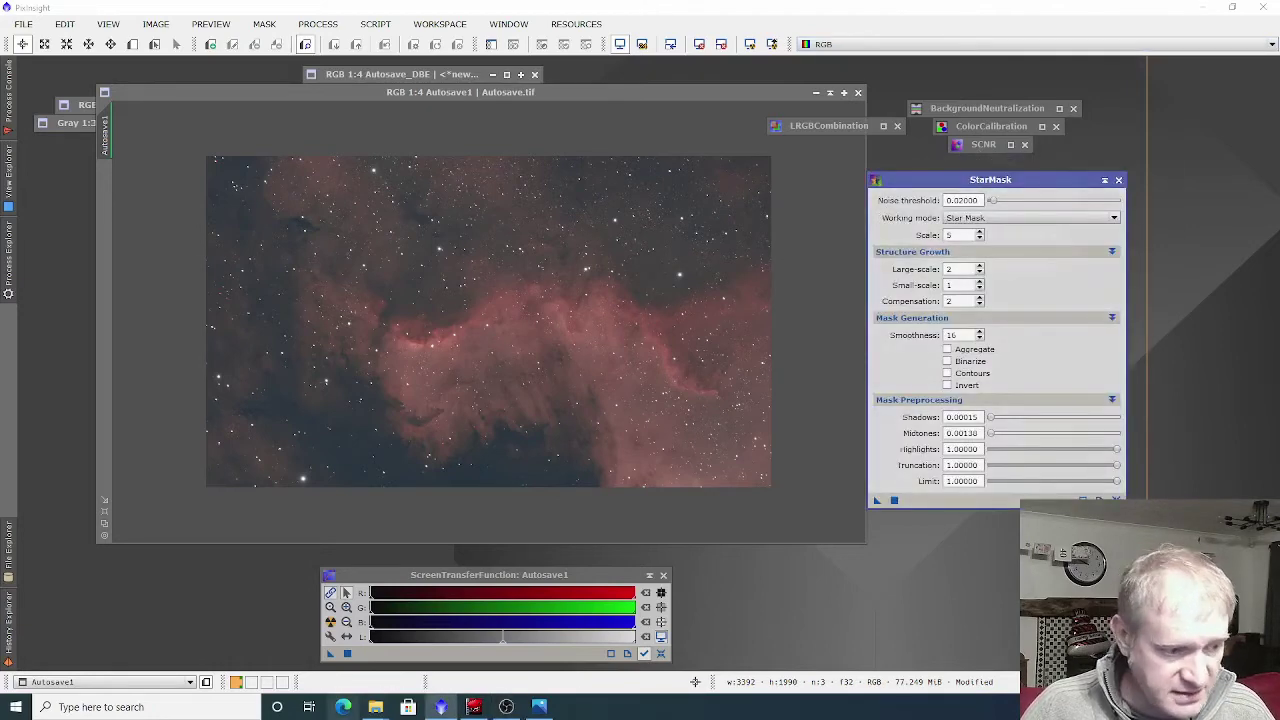
pyautogui.click(331, 637)
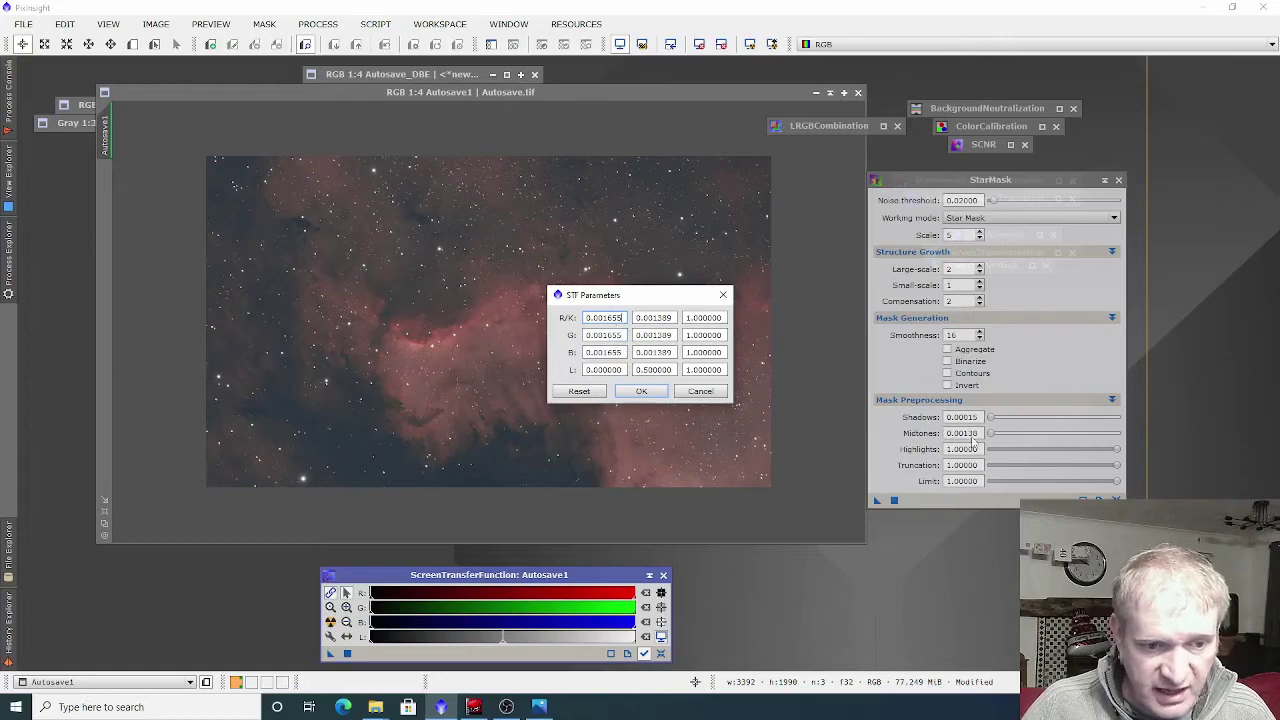
pyautogui.click(700, 391)
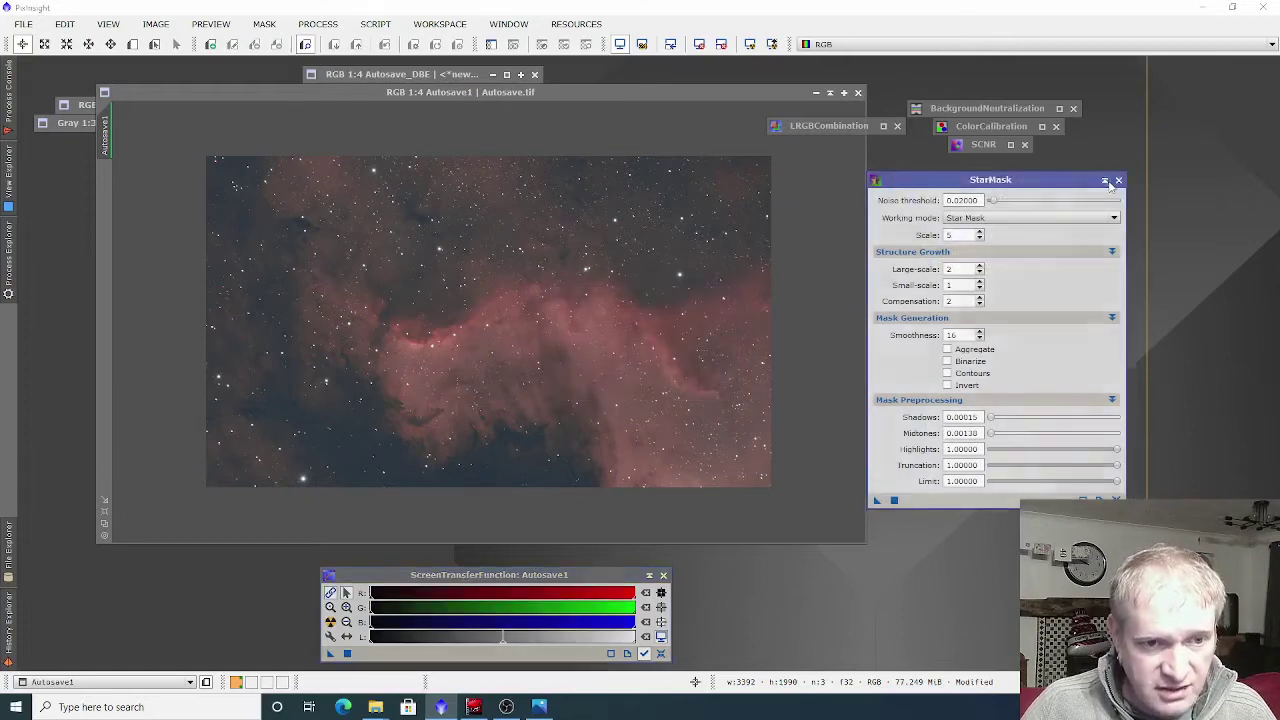
pyautogui.click(1104, 181)
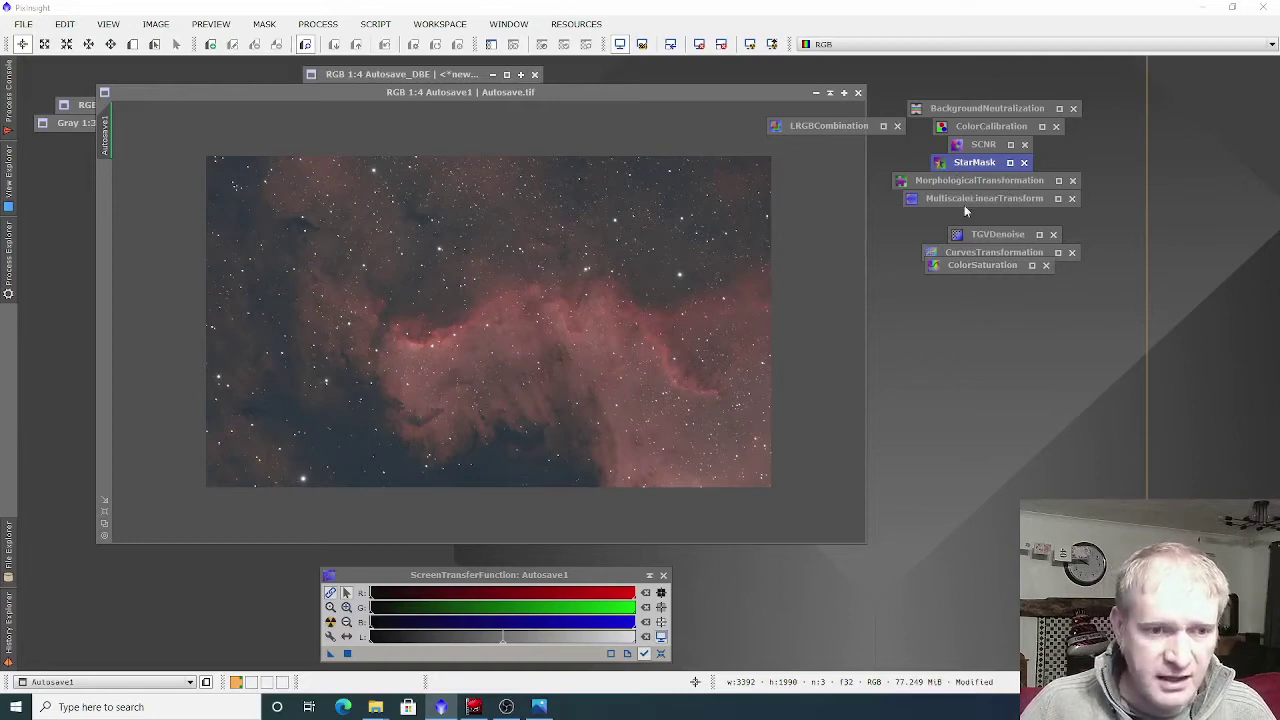
# Check the MultiscaleLinearTransform and TGVDenoise settings, then drag ColorSaturation clear of CurvesTransformation
pyautogui.doubleClick(965, 200)
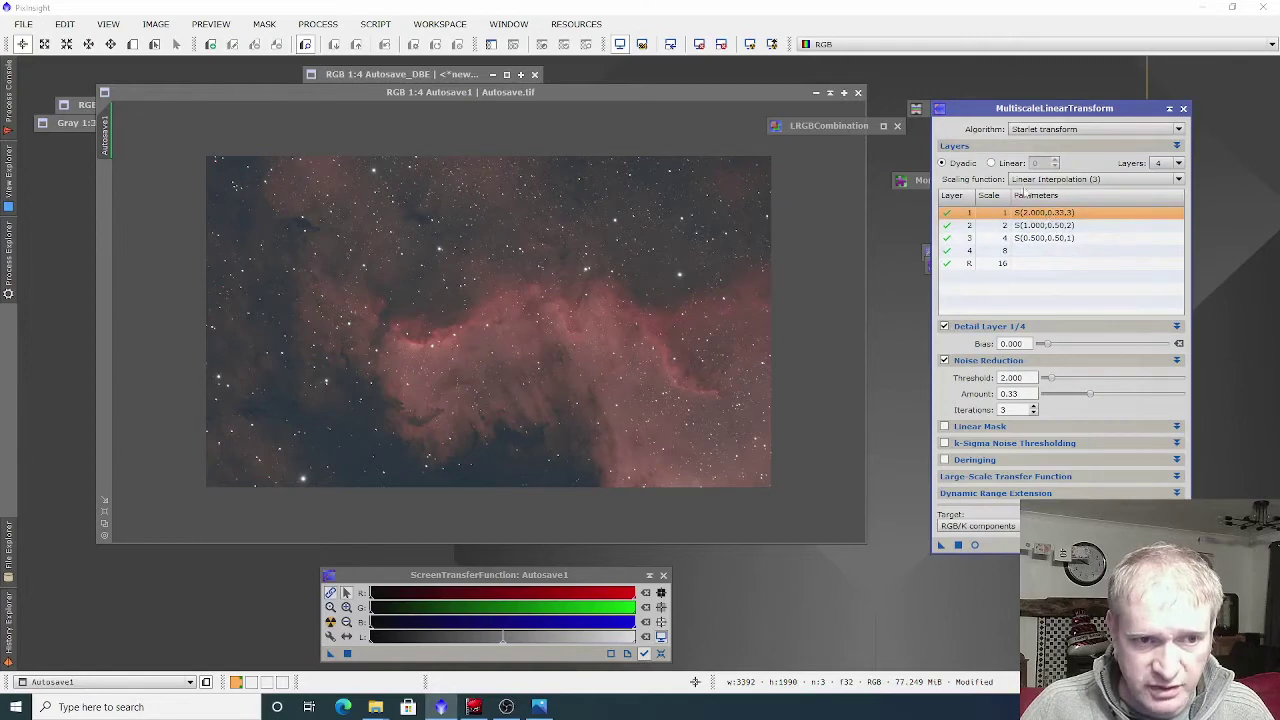
pyautogui.click(1183, 108)
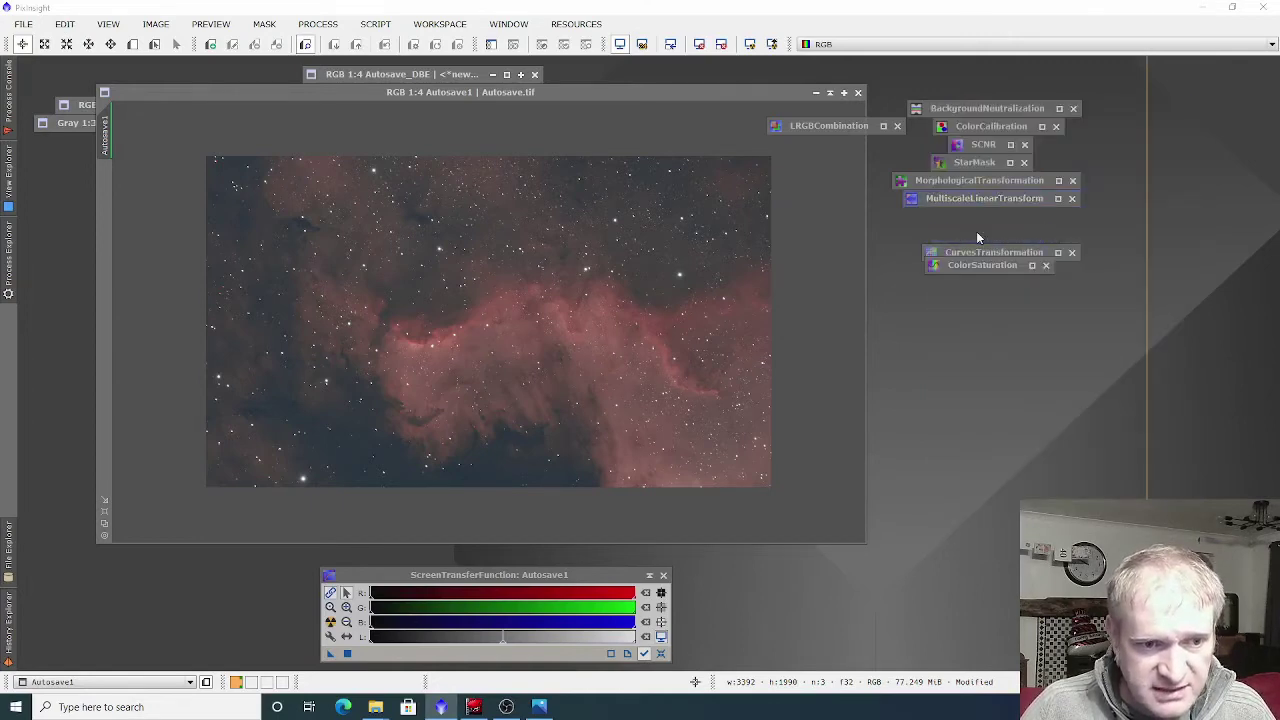
pyautogui.doubleClick(977, 234)
pyautogui.click(1179, 146)
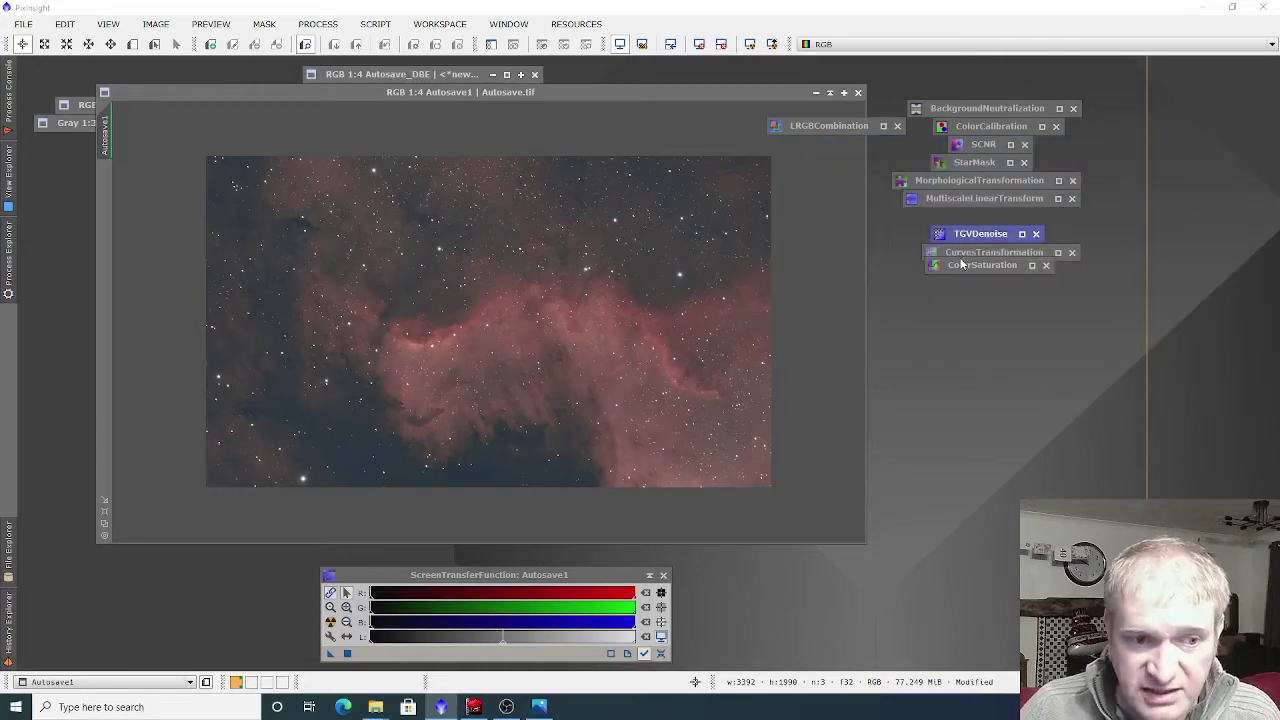
pyautogui.moveTo(966, 262)
pyautogui.mouseDown()
pyautogui.moveTo(966, 292)
pyautogui.moveTo(962, 264)
pyautogui.mouseUp()
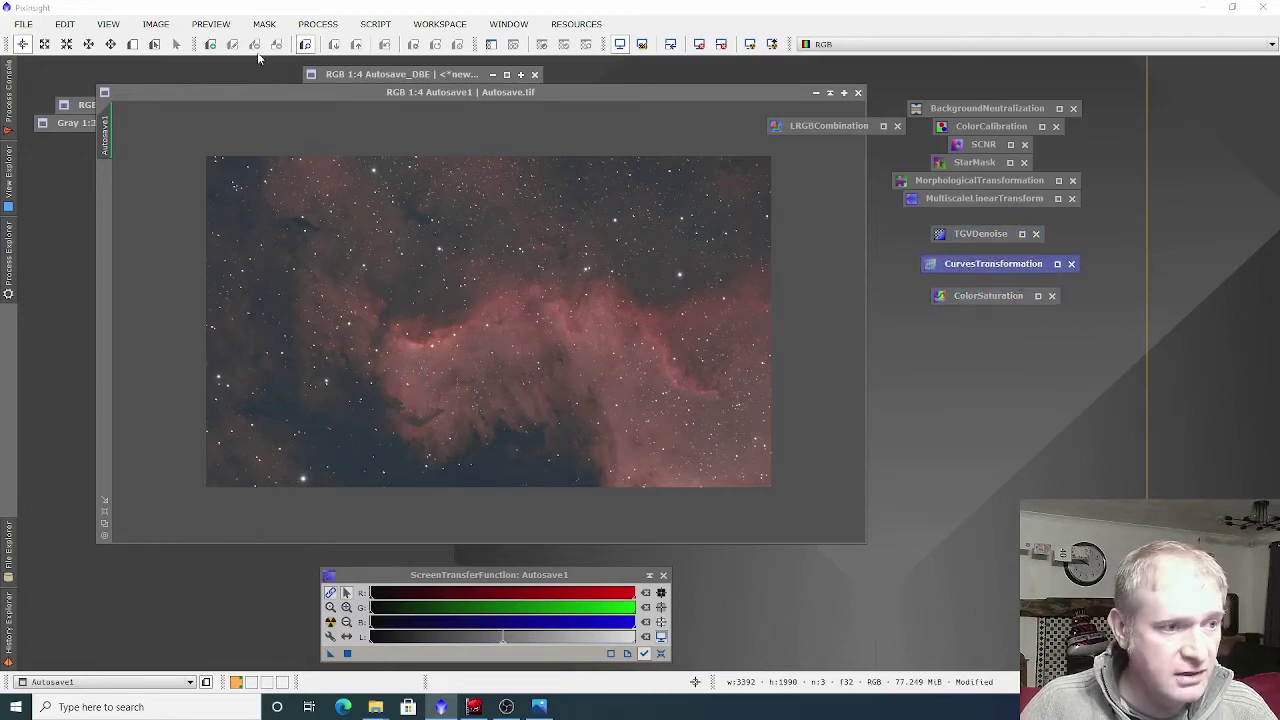
# Load the screen stretch into HistogramTransformation, reset the STF and apply it permanently to Autosave1
pyautogui.click(299, 22)
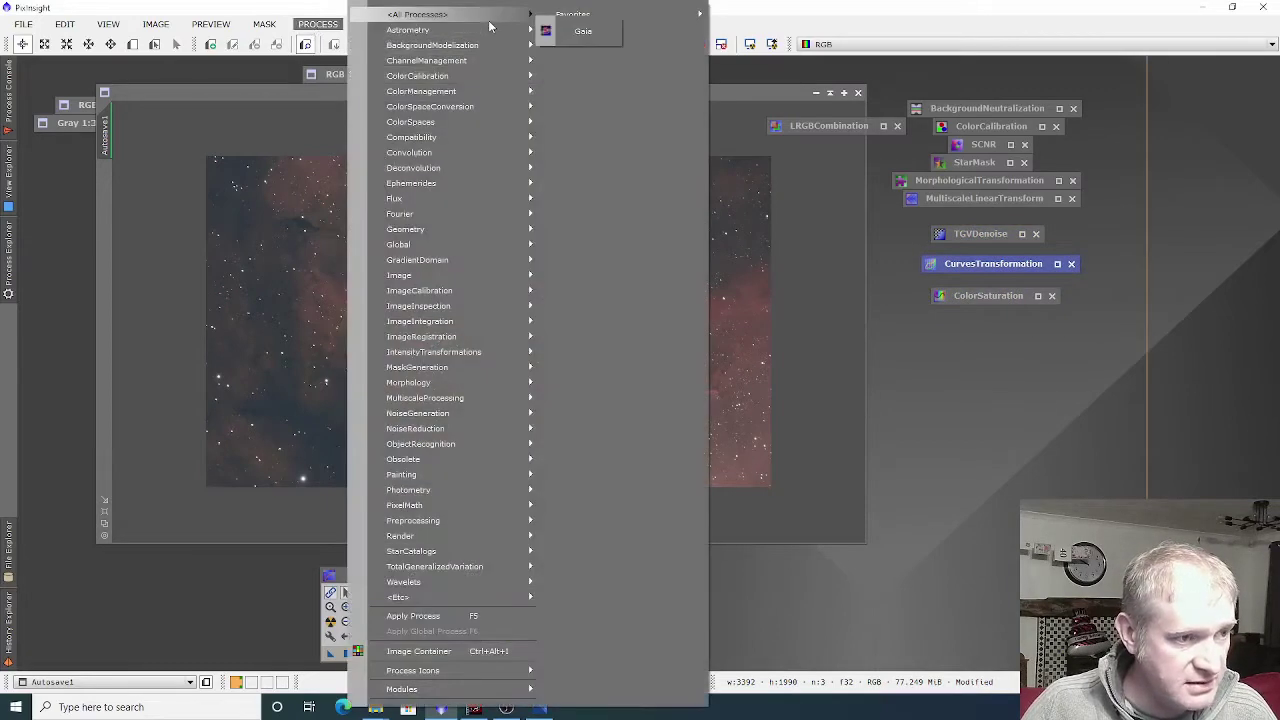
pyautogui.moveTo(490, 20)
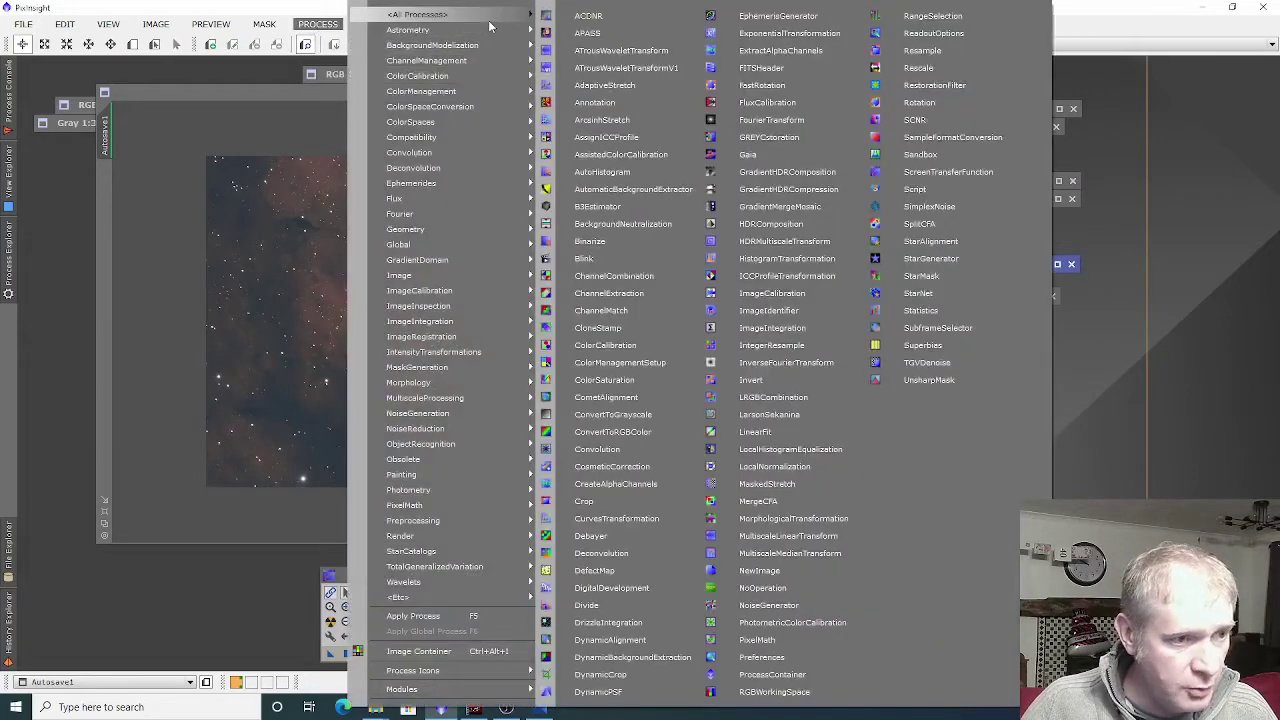
pyautogui.click(803, 257)
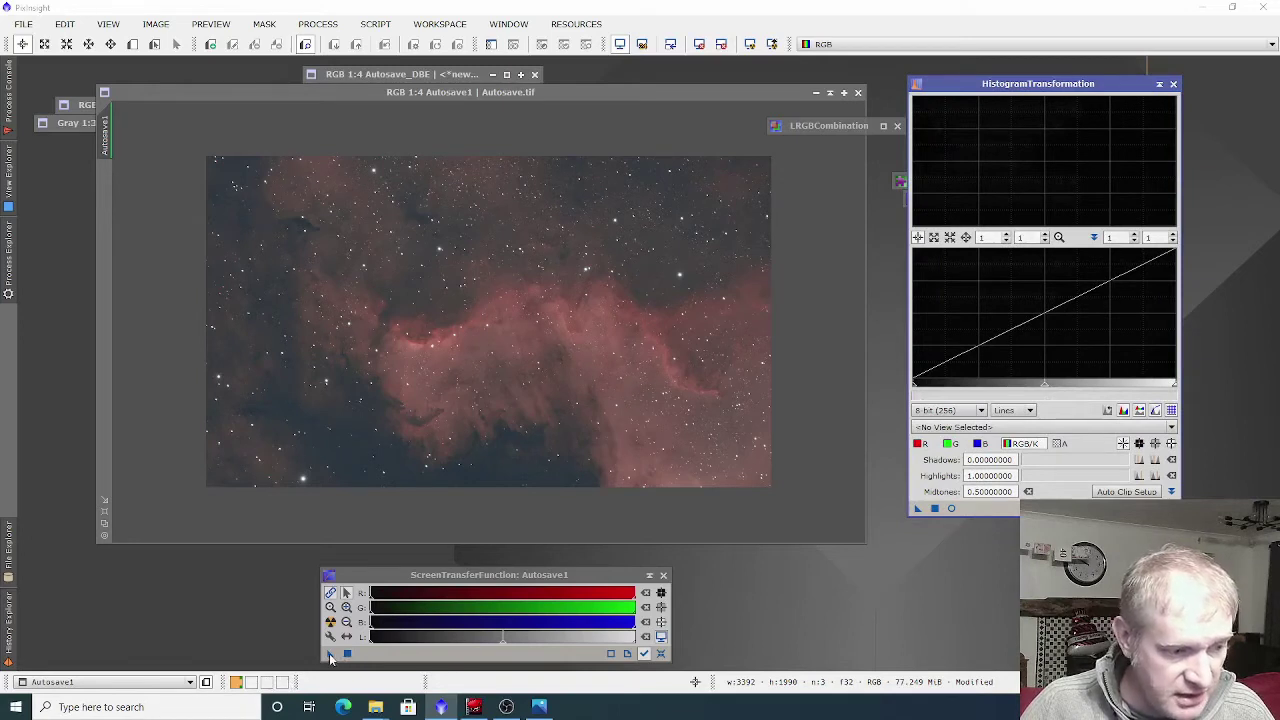
pyautogui.moveTo(328, 657); pyautogui.dragTo(986, 512)
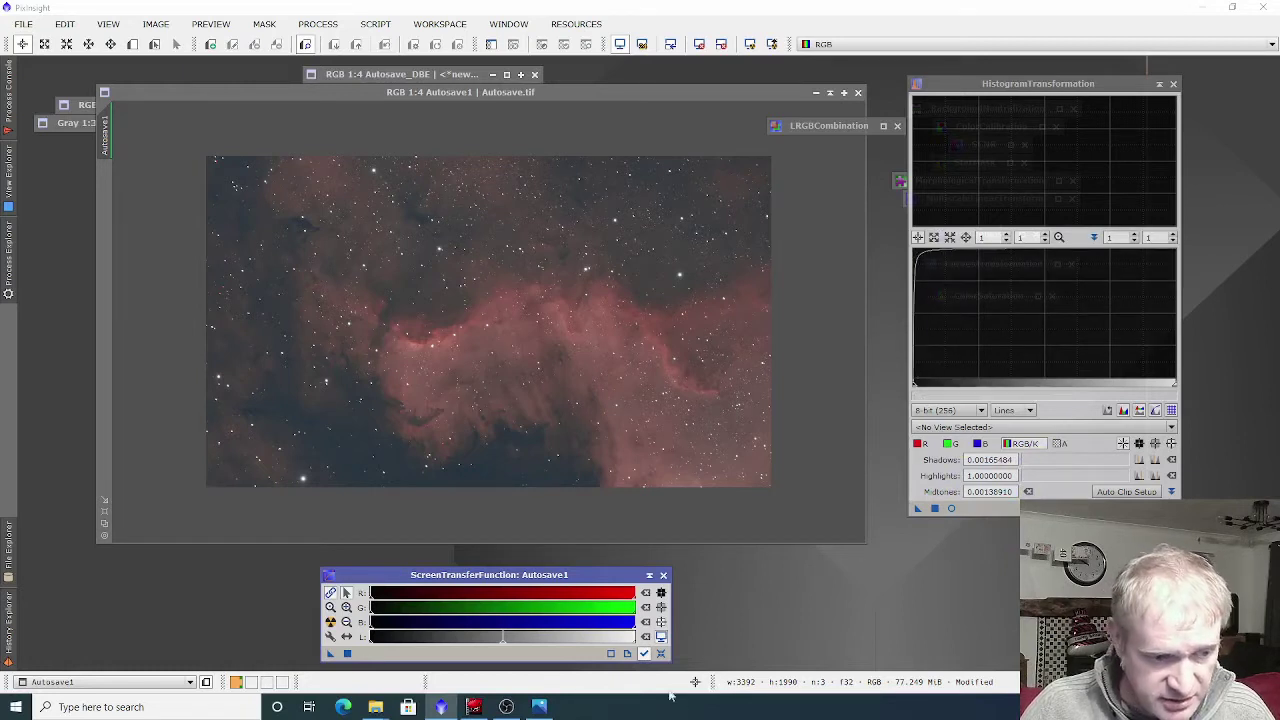
pyautogui.click(661, 653)
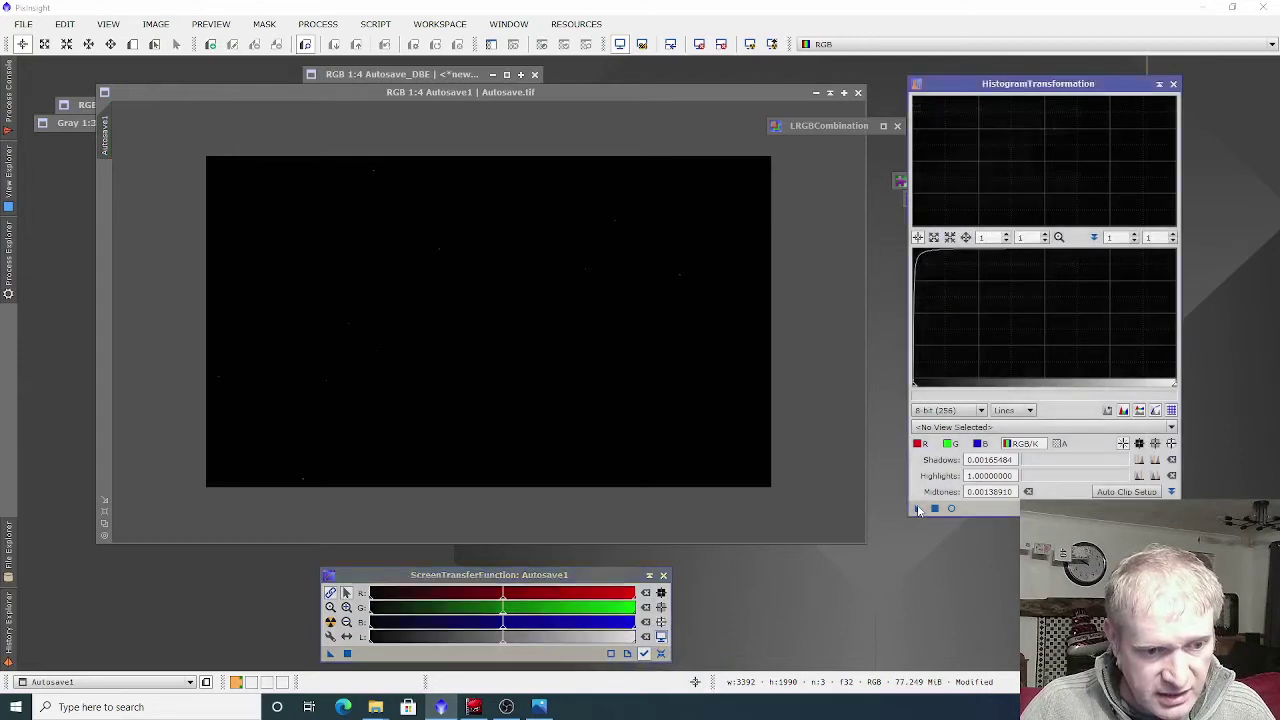
pyautogui.moveTo(917, 507); pyautogui.dragTo(609, 392)
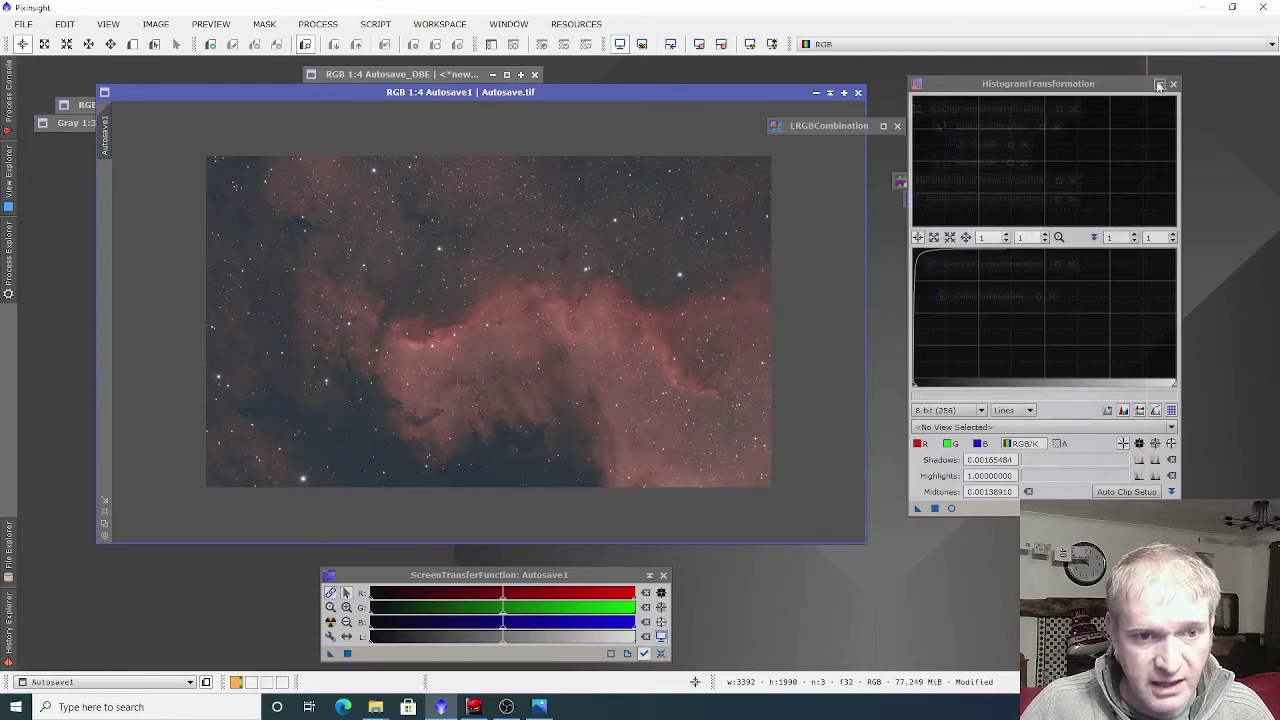
pyautogui.click(1158, 84)
# Compare Autosave1 with and without the gentle curve using Real-Time Preview, then iconize CurvesTransformation
pyautogui.doubleClick(1000, 264)
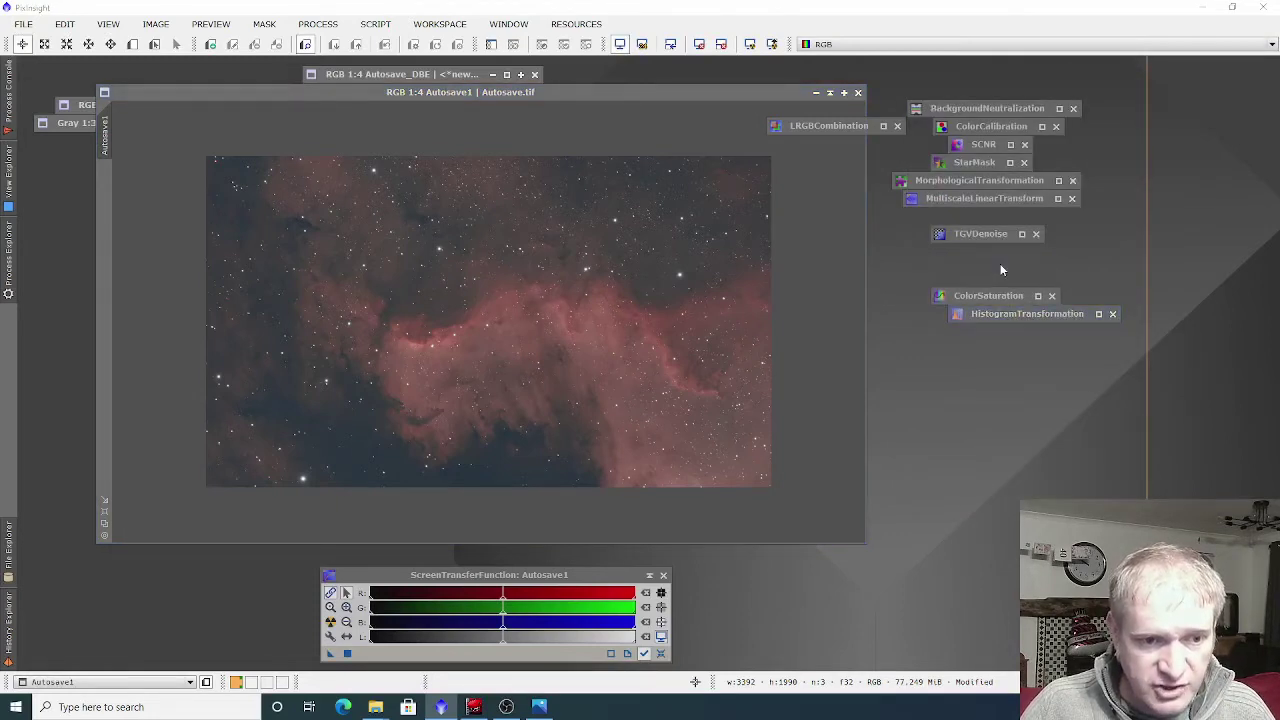
pyautogui.moveTo(1066, 168); pyautogui.dragTo(991, 140)
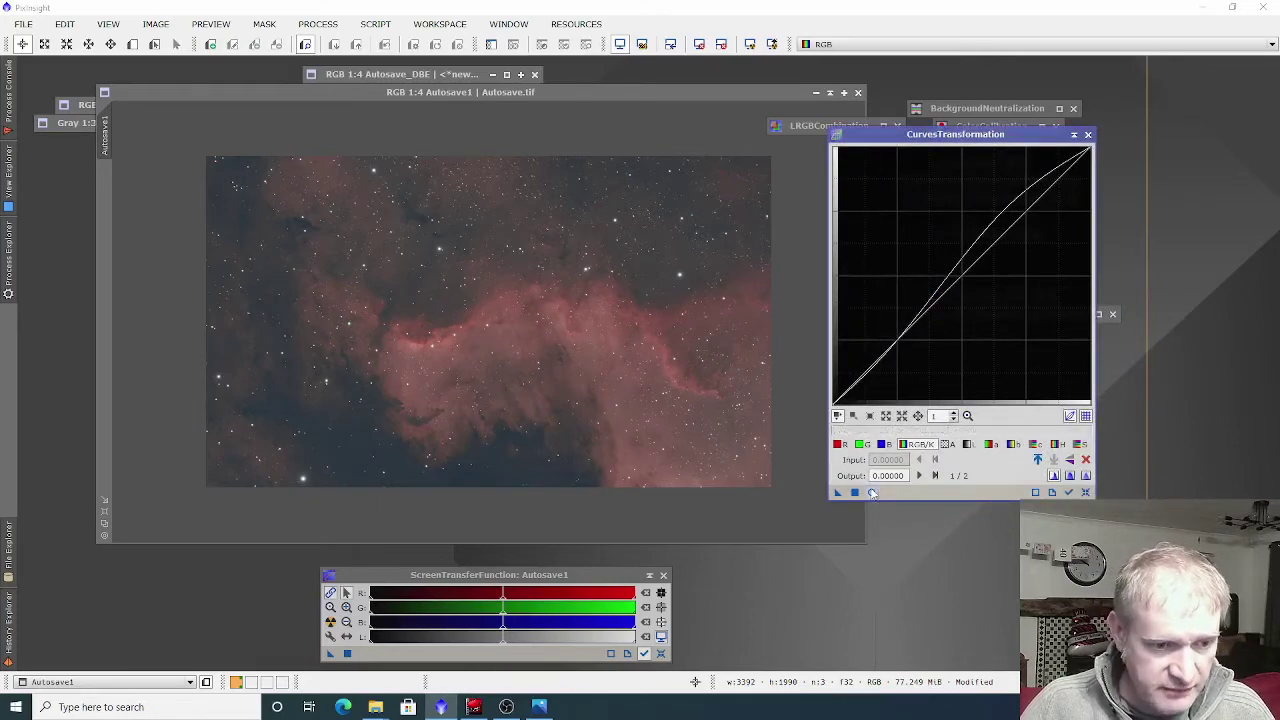
pyautogui.click(871, 493)
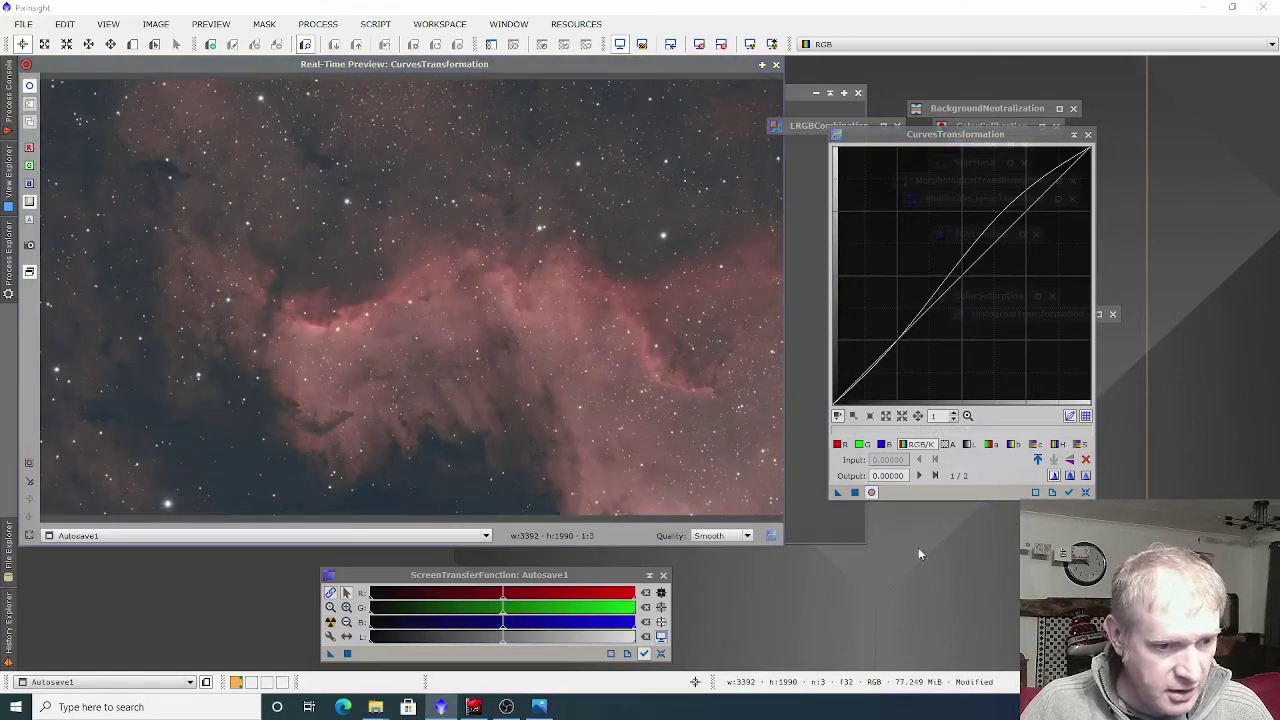
pyautogui.click(871, 493)
pyautogui.click(871, 493)
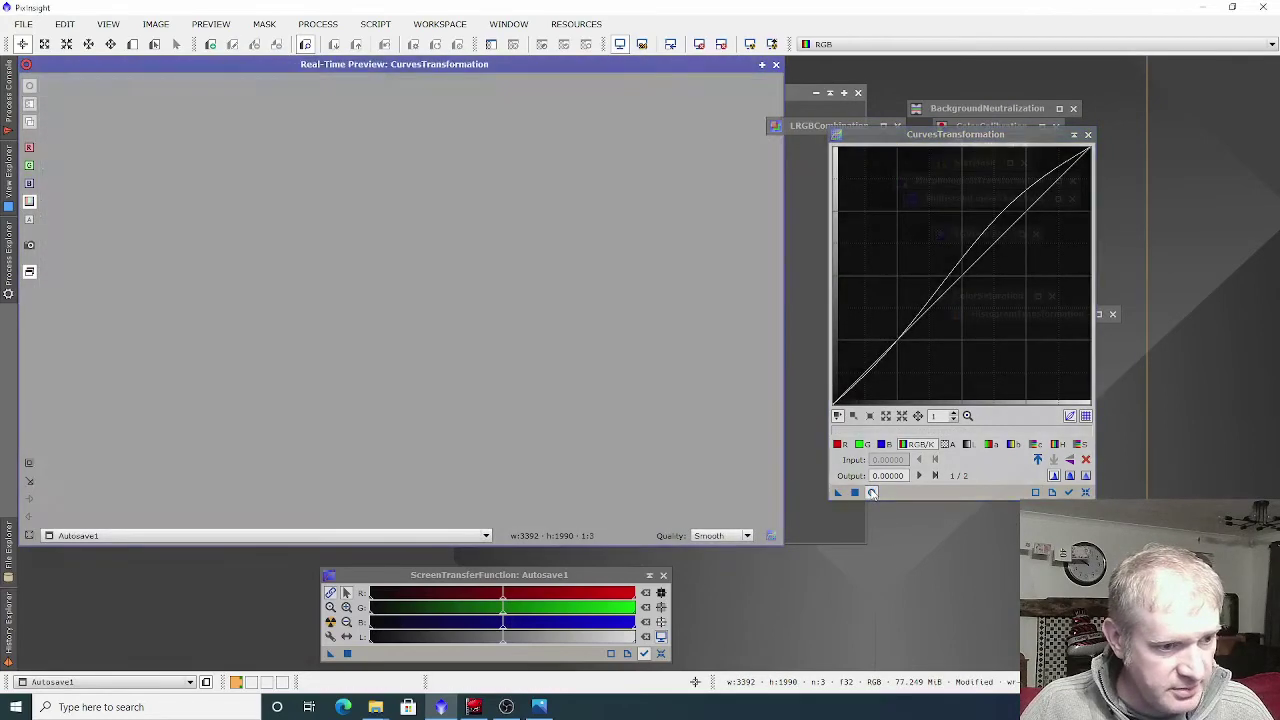
pyautogui.click(871, 493)
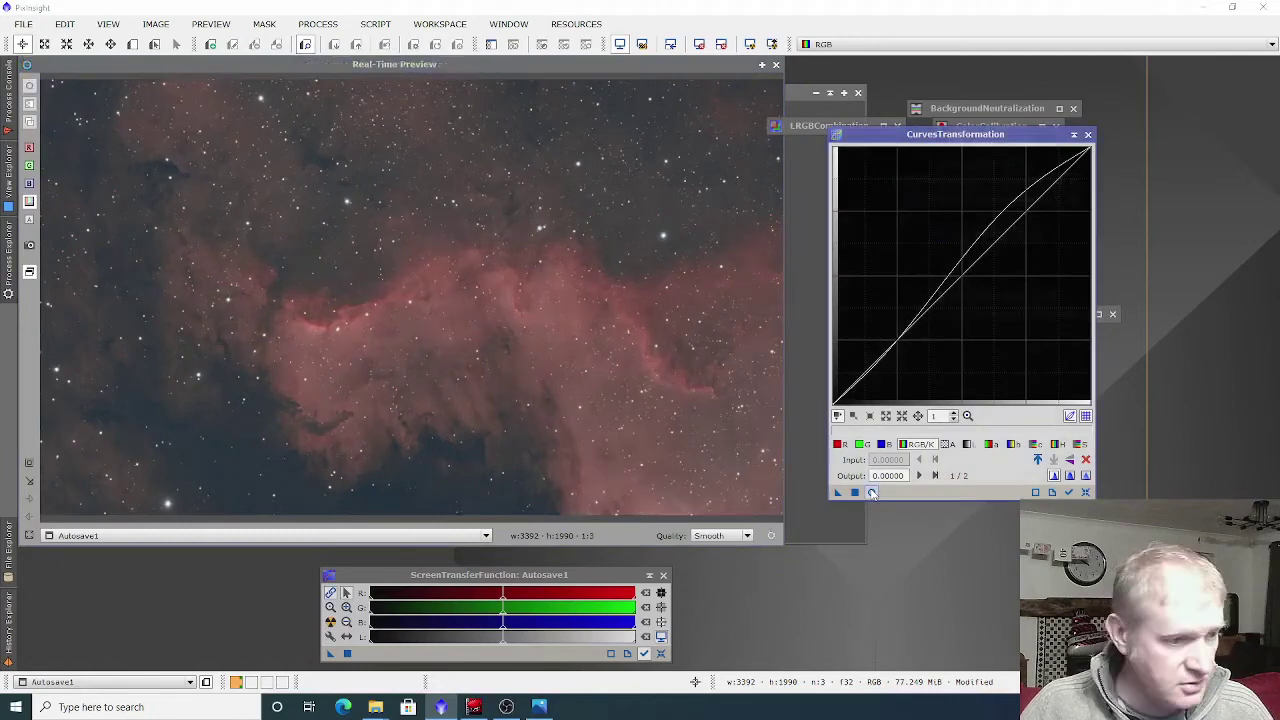
pyautogui.click(871, 493)
pyautogui.click(1074, 134)
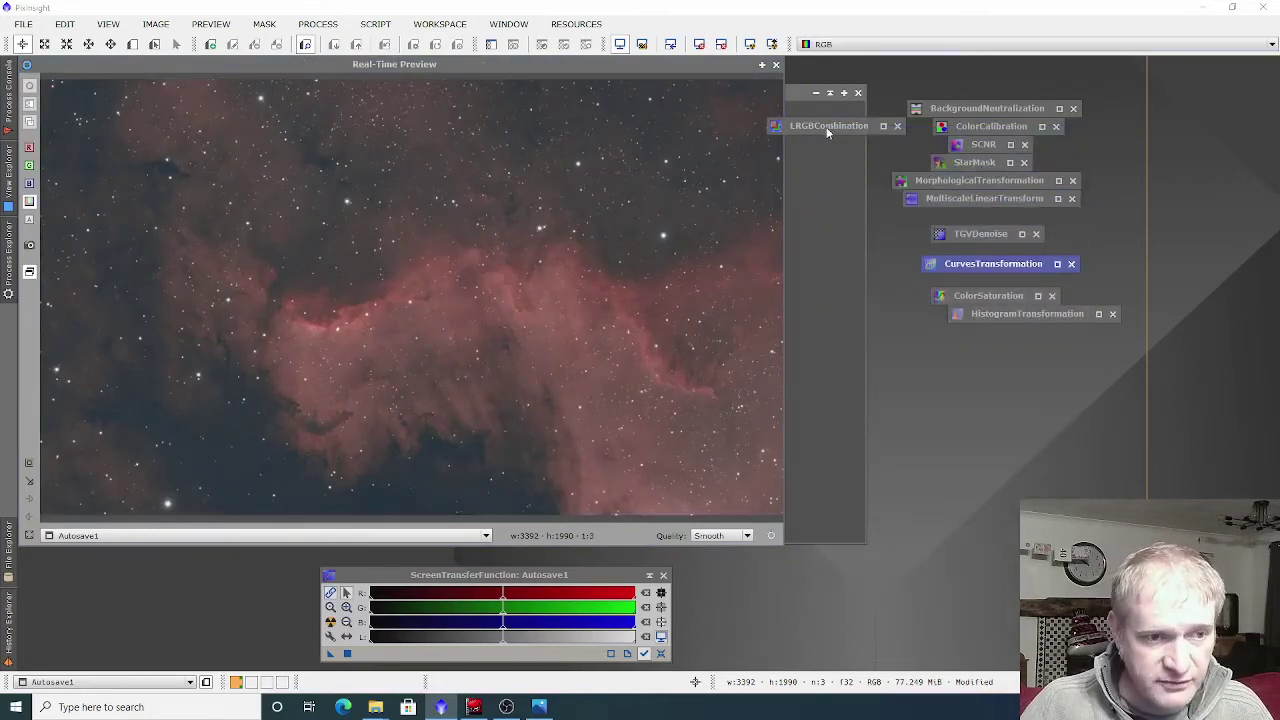
pyautogui.moveTo(826, 127); pyautogui.dragTo(850, 127)
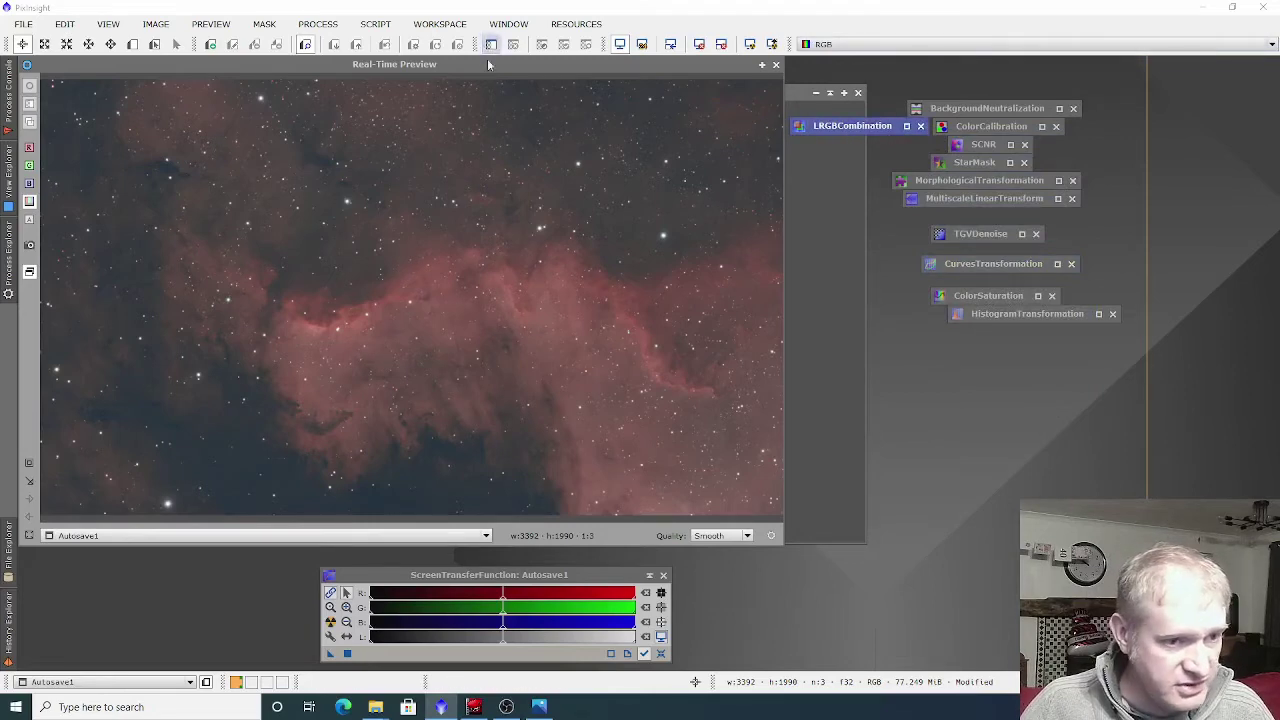
# Open LRGBCombination with the Autosave_DBE L, R, G and B sources and restore the Autosave1 window
pyautogui.doubleClick(840, 128)
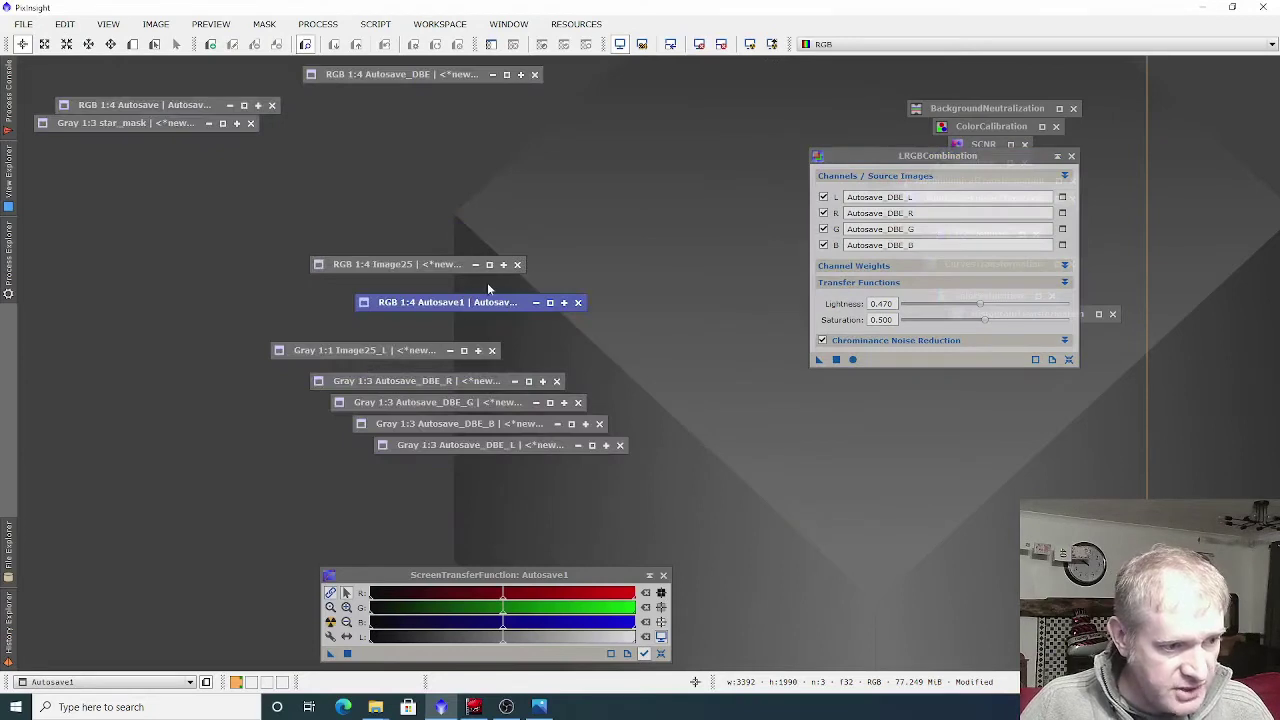
pyautogui.doubleClick(469, 303)
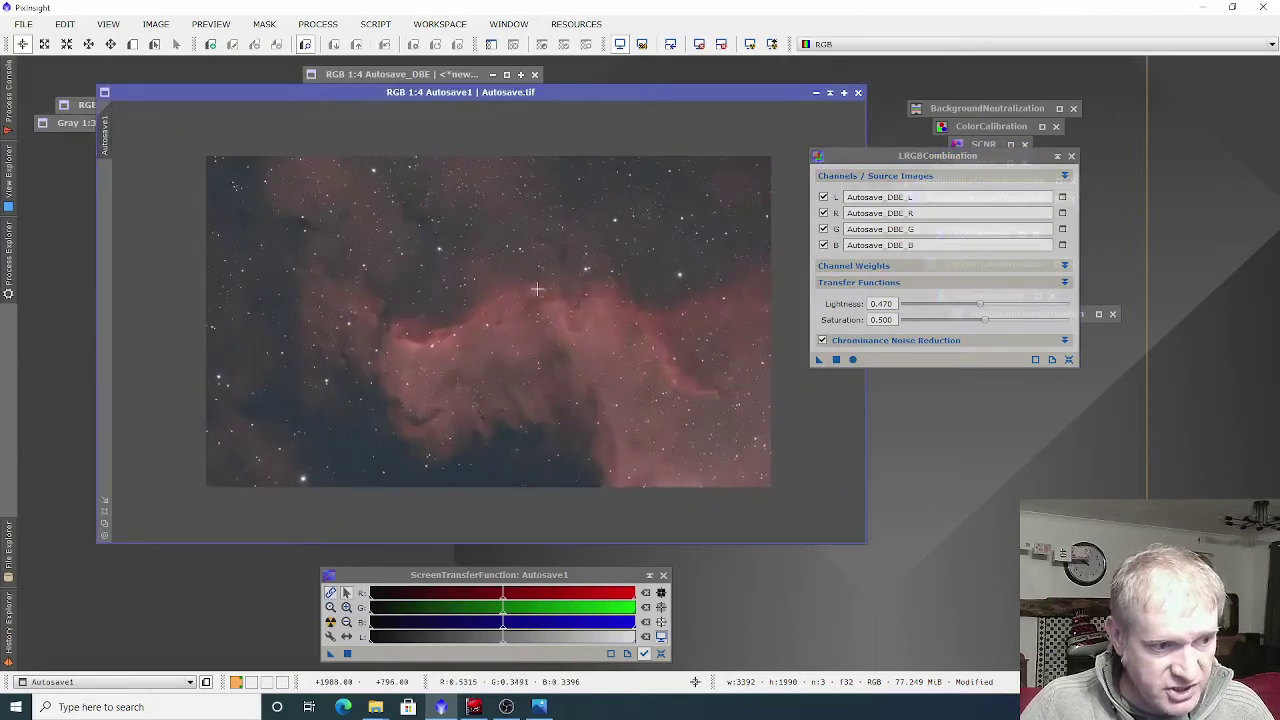
pyautogui.click(153, 22)
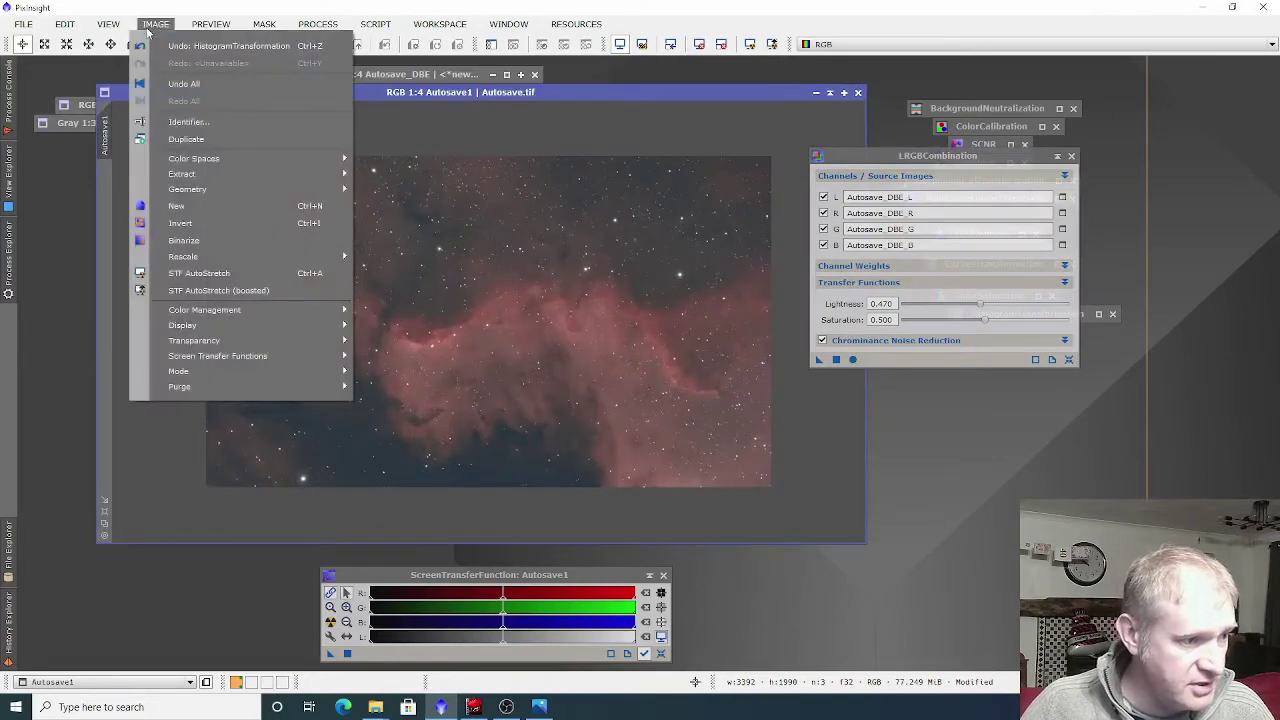
pyautogui.moveTo(282, 173)
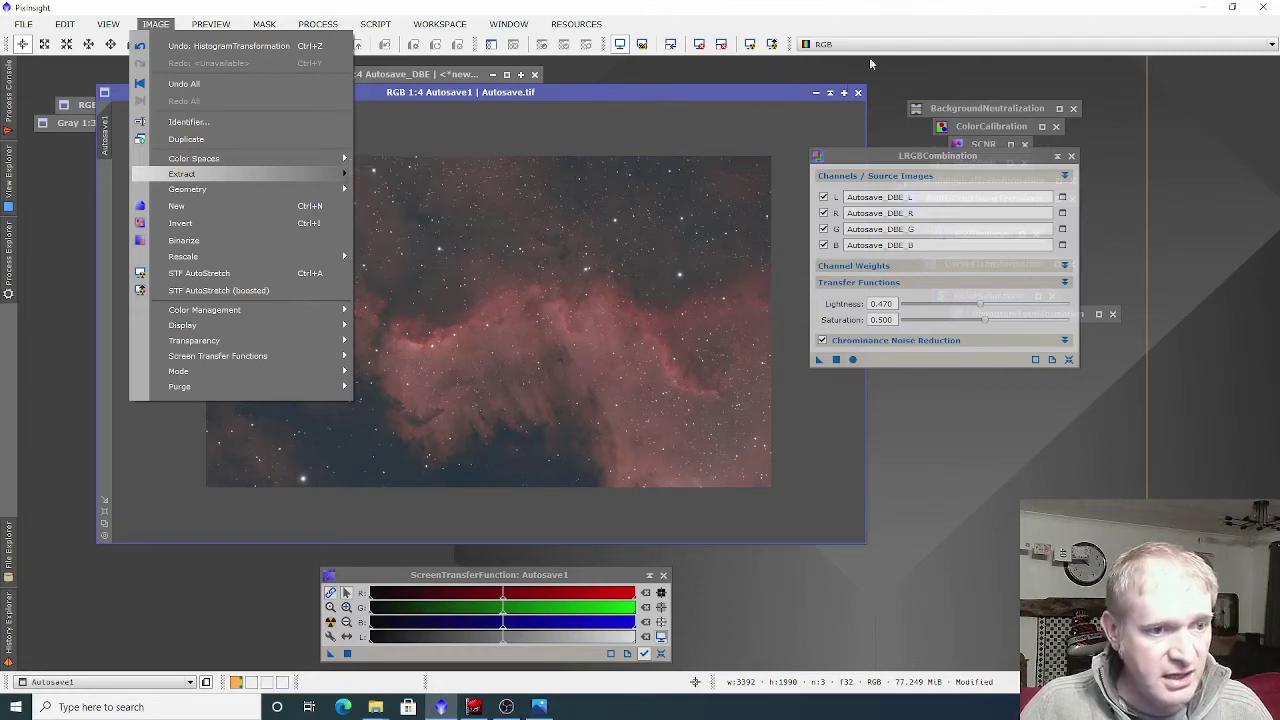
# Minimise Autosave1, combine the Autosave_DBE channels into Image11 with Apply Global, and iconize LRGBCombination
pyautogui.click(831, 94)
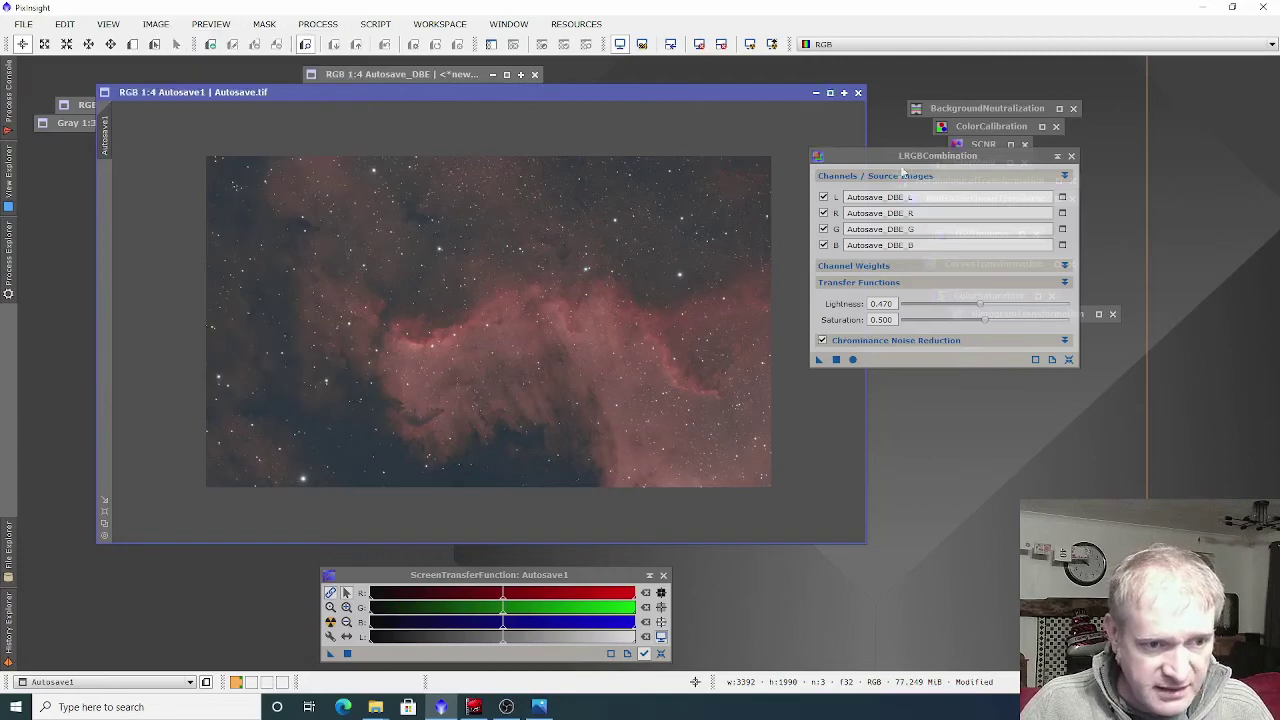
pyautogui.click(831, 94)
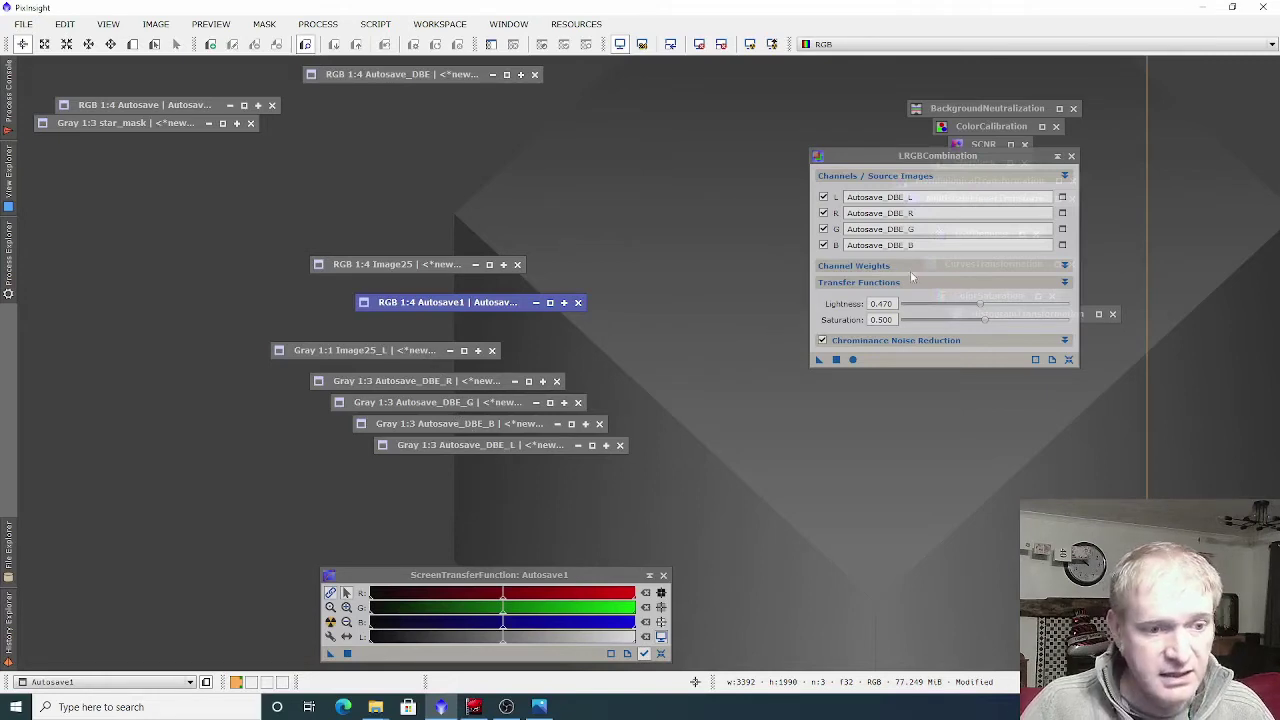
pyautogui.click(853, 360)
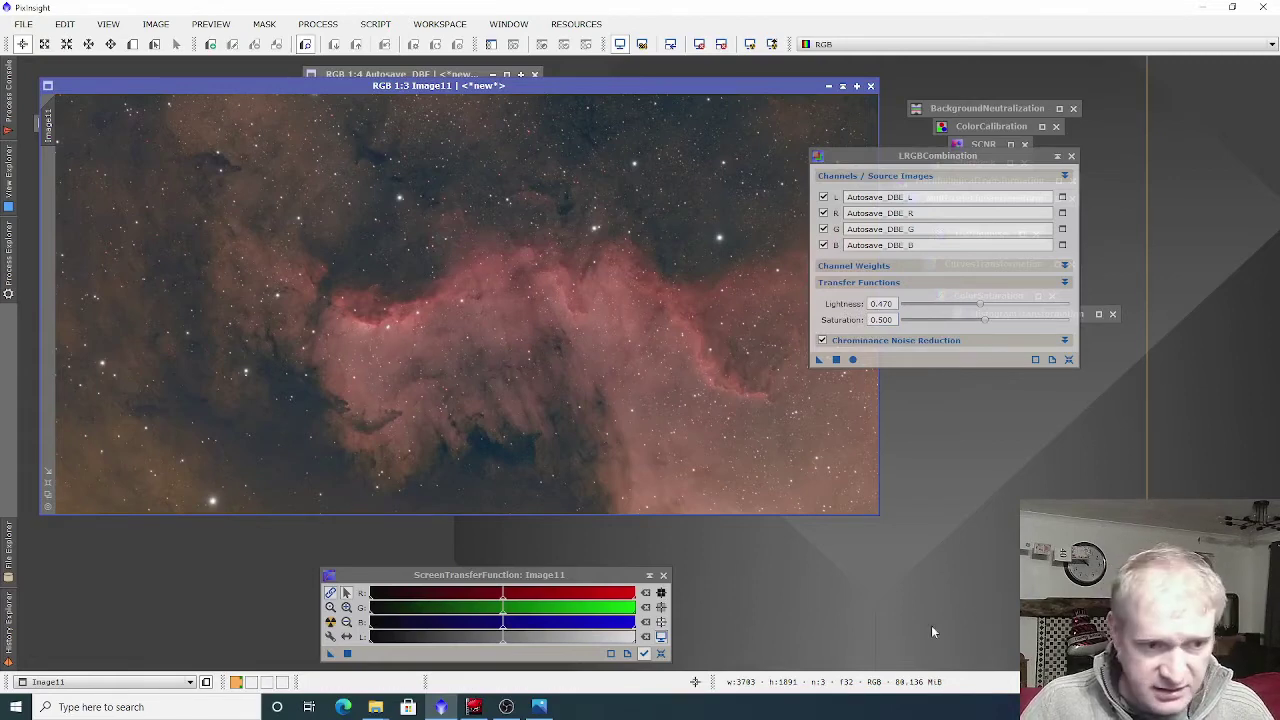
pyautogui.moveTo(711, 86); pyautogui.dragTo(734, 80)
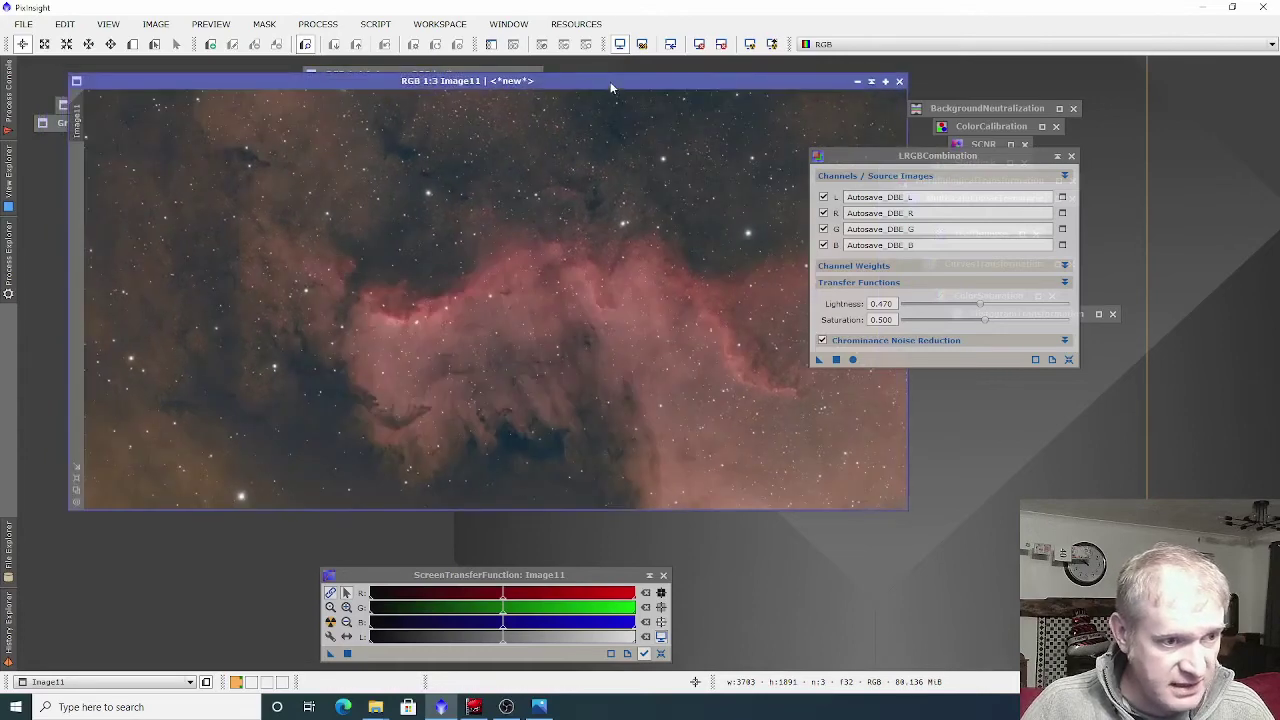
pyautogui.click(1057, 156)
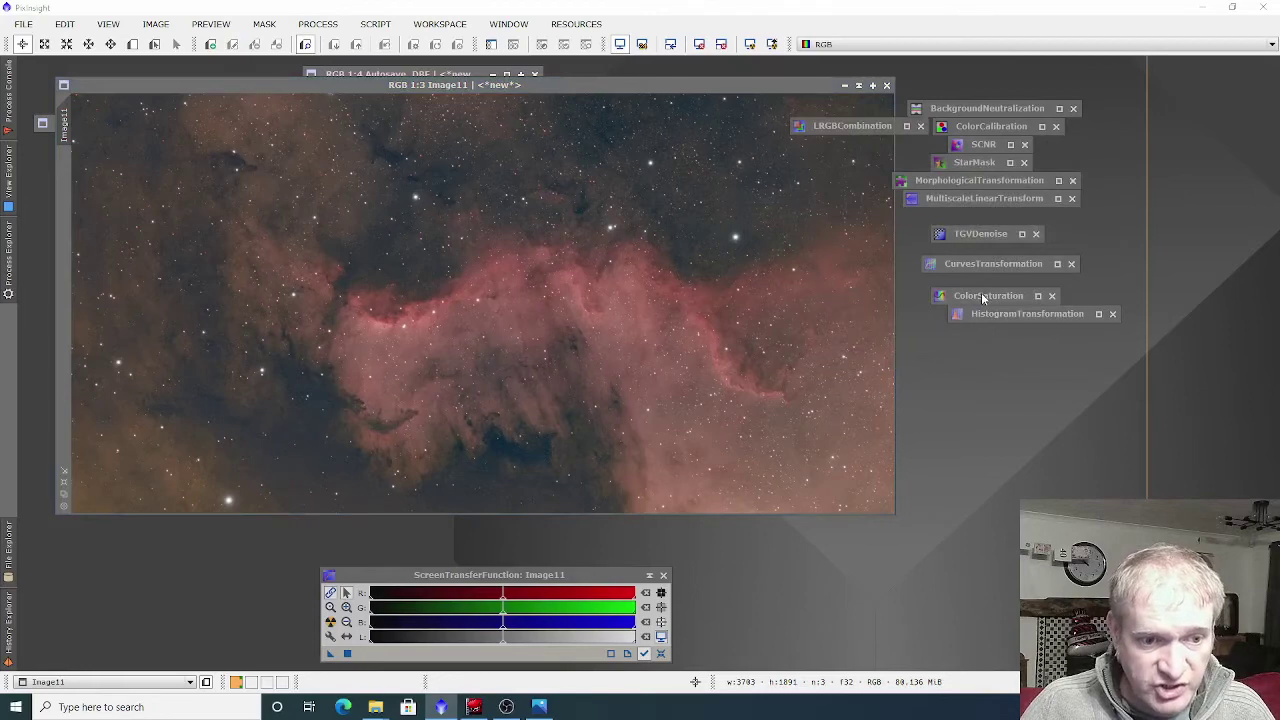
pyautogui.click(985, 295)
pyautogui.press('Delete')
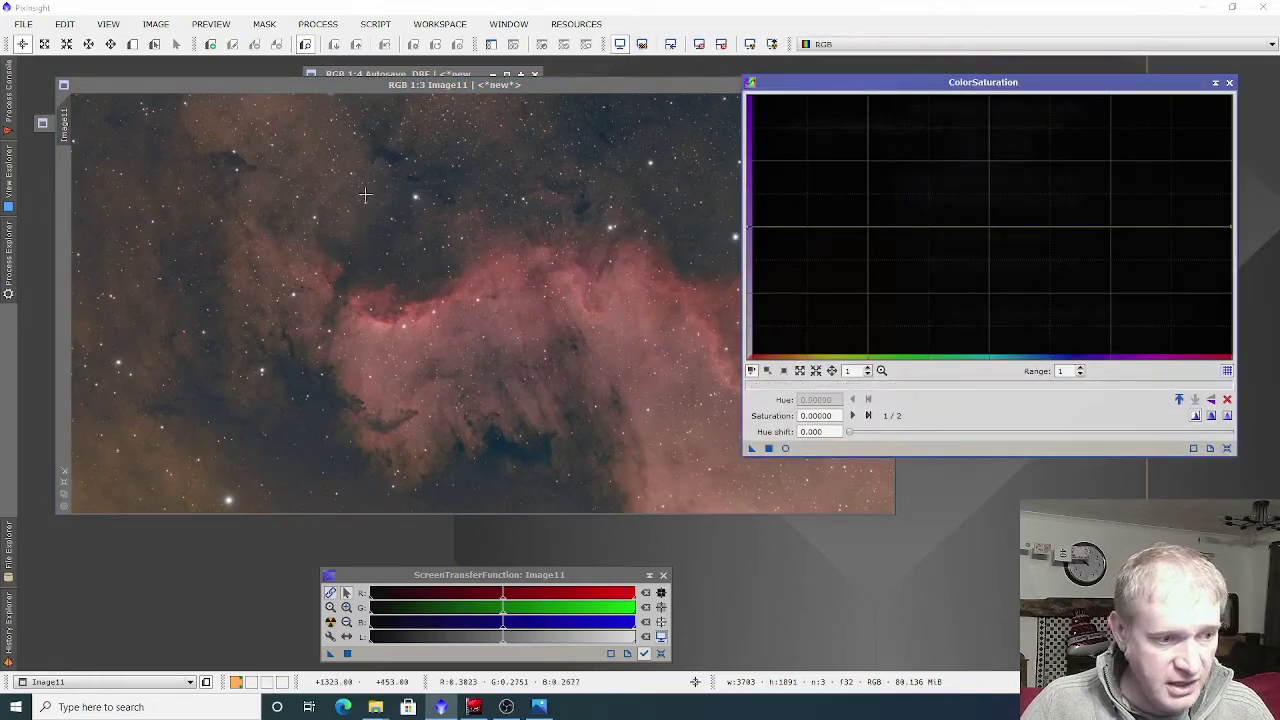
# Raise the red-hue saturation of Image11 to 0.45088 in ColorSaturation with Real-Time Preview on
pyautogui.click(451, 299)
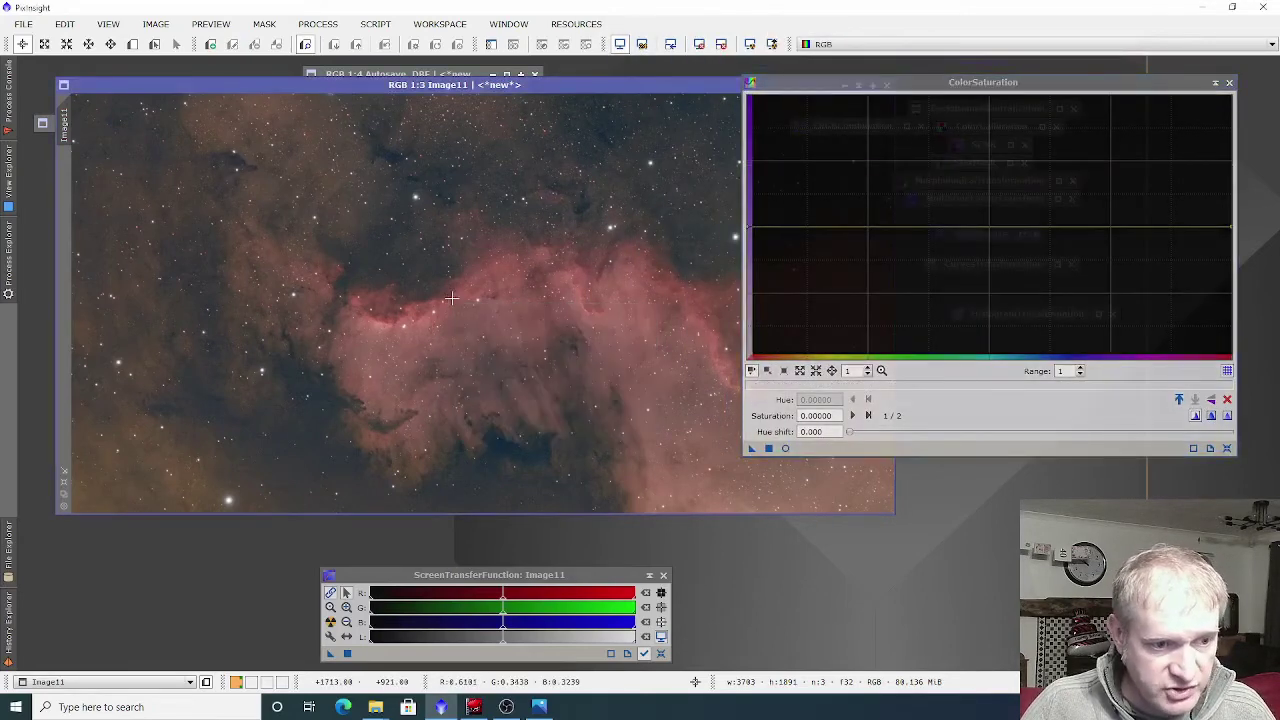
pyautogui.click(785, 449)
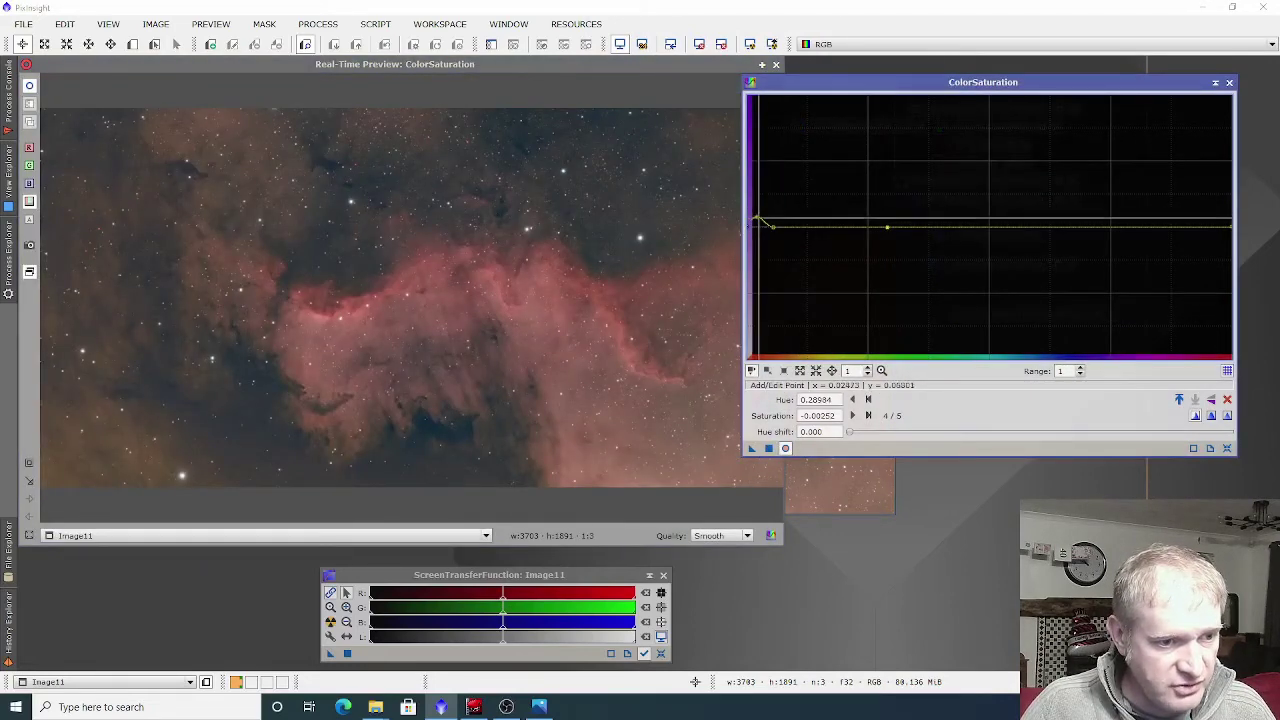
pyautogui.moveTo(757, 220); pyautogui.dragTo(760, 166)
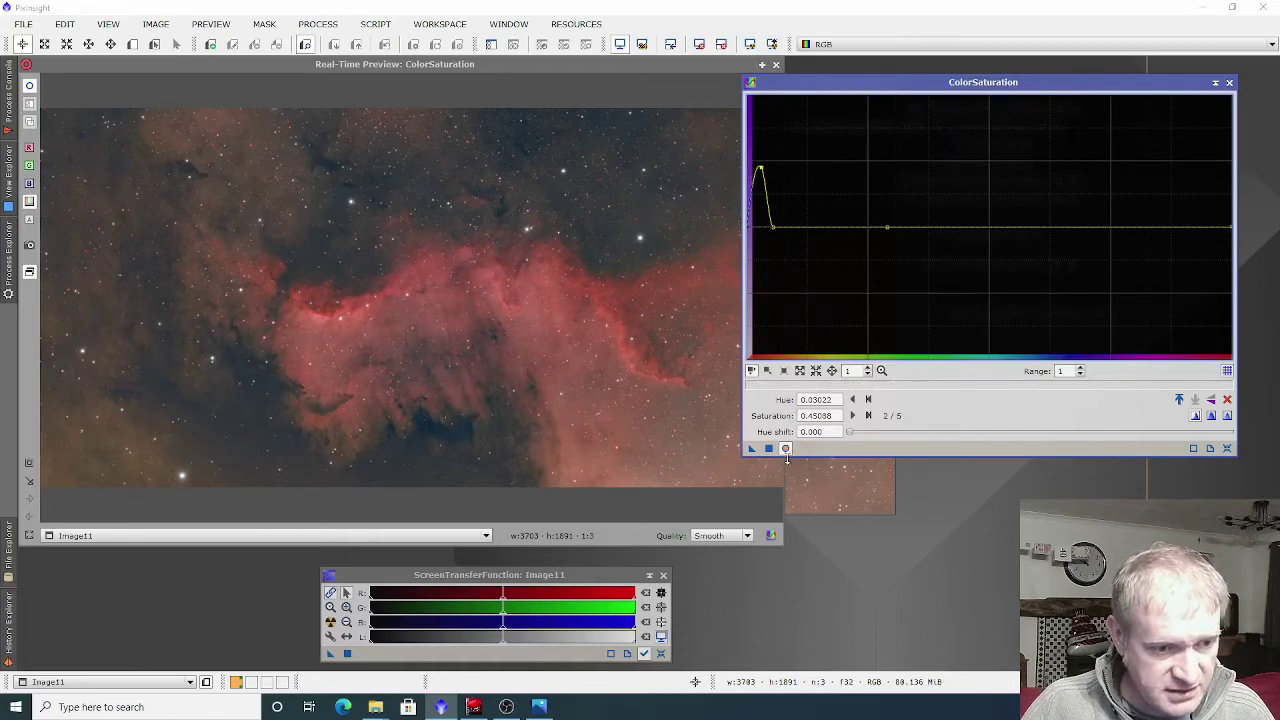
pyautogui.hotkey('ctrl', 'shift', 'Right')
# Open Image25 in an enlarged window showing the whole nebula, moving the STF panel aside
pyautogui.doubleClick(409, 262)
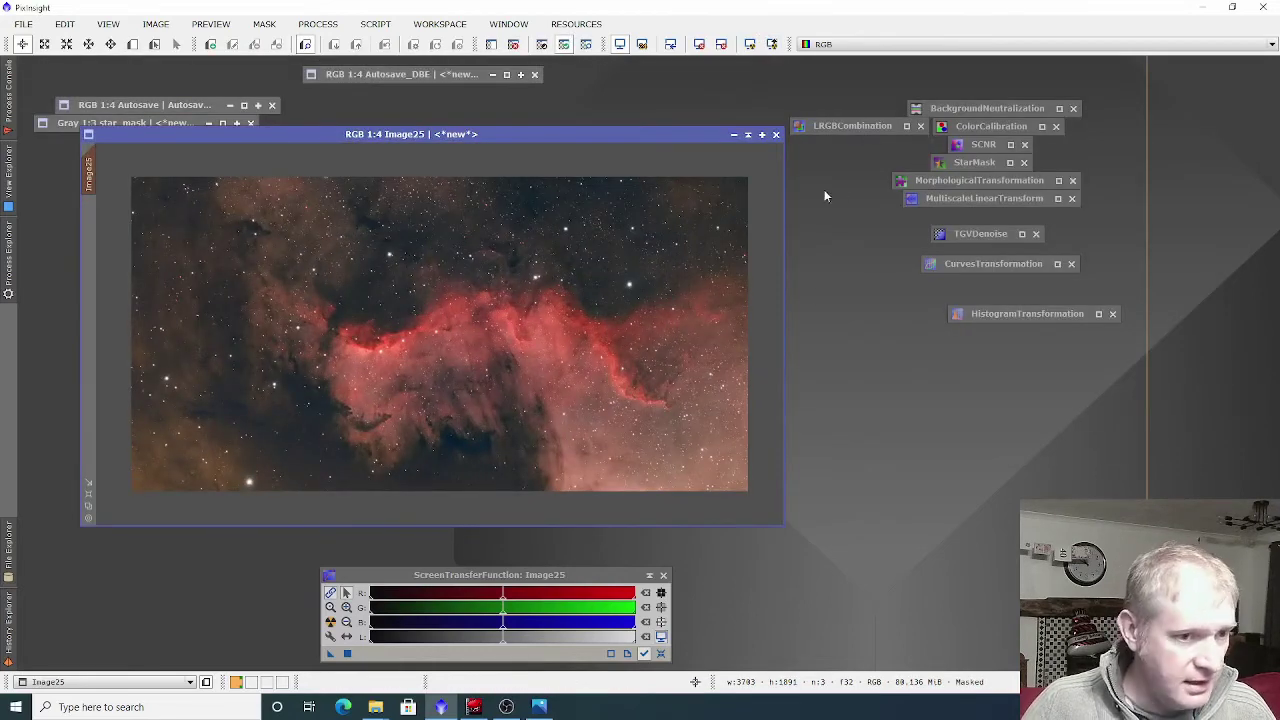
pyautogui.moveTo(785, 523); pyautogui.dragTo(1170, 622)
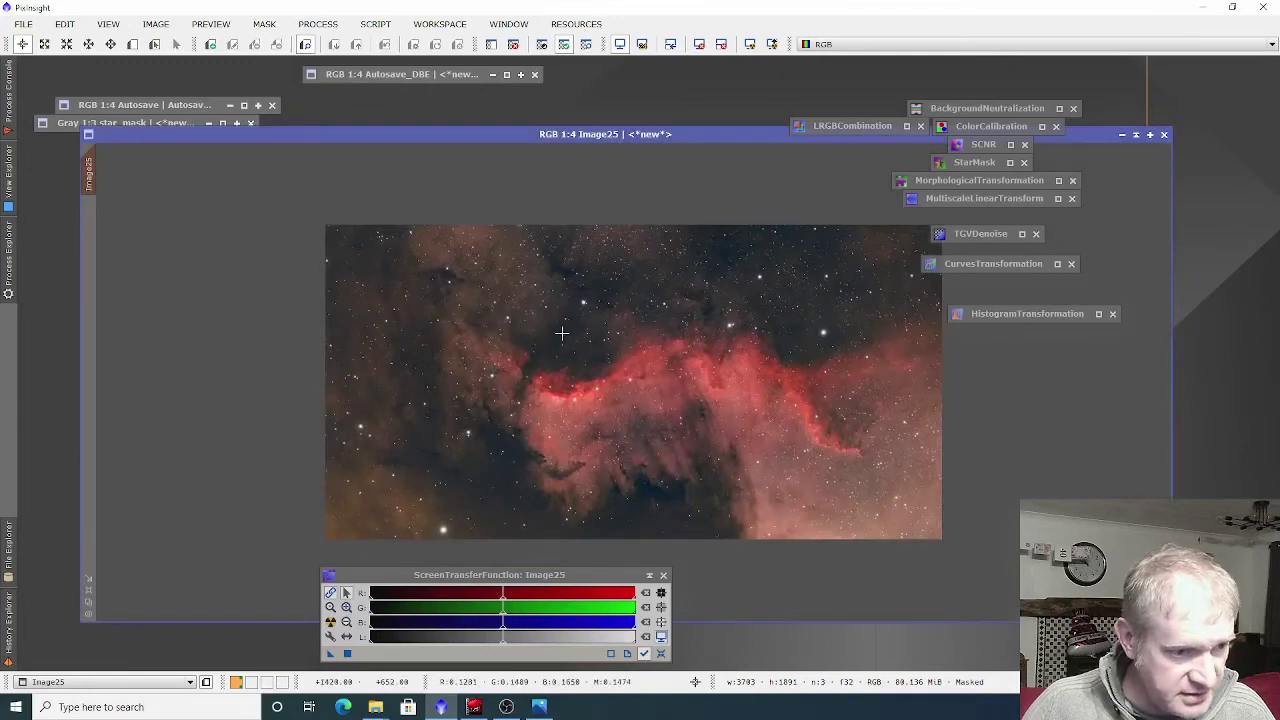
pyautogui.scroll(2, 562, 333)
pyautogui.scroll(-1, 562, 333)
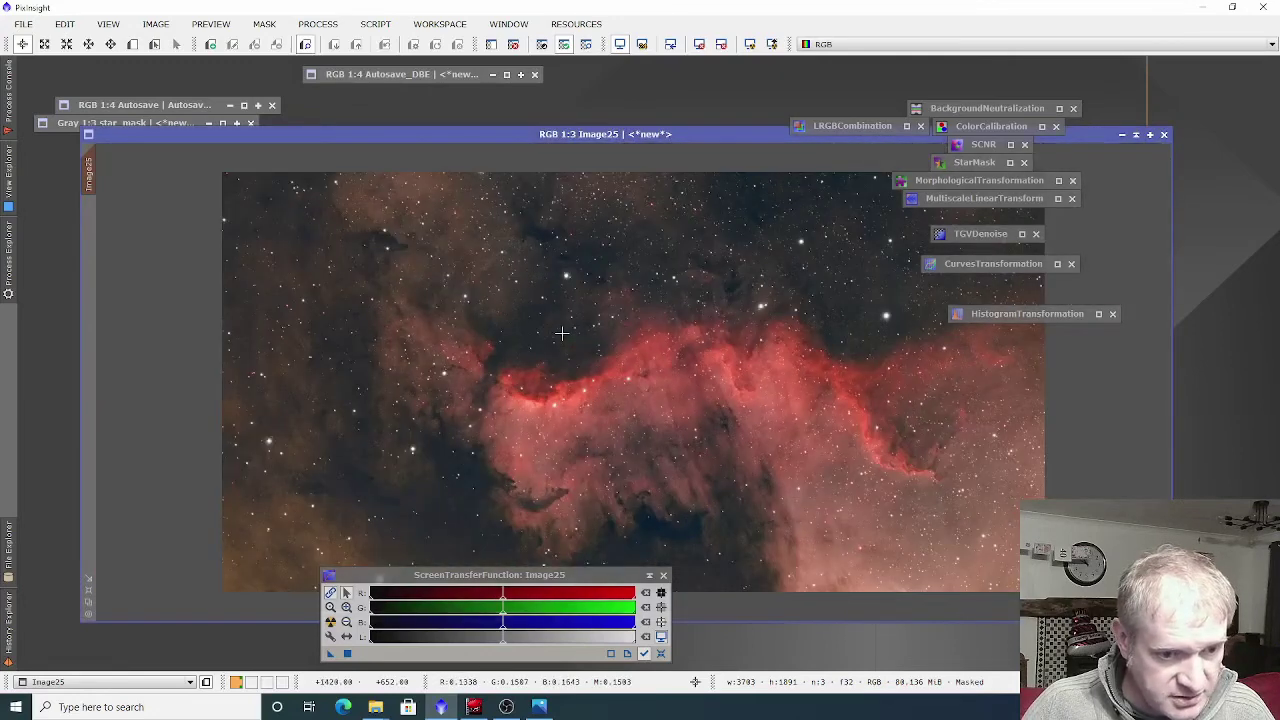
pyautogui.click(649, 575)
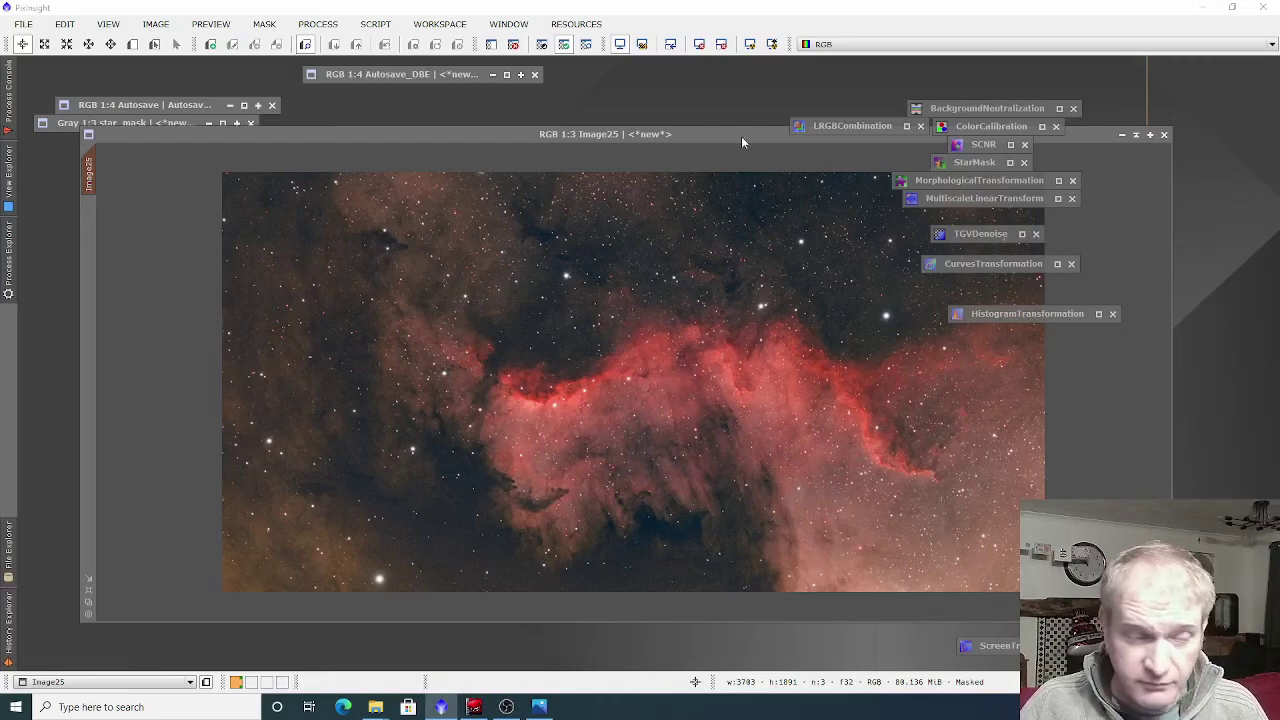
pyautogui.moveTo(741, 137); pyautogui.dragTo(722, 130)
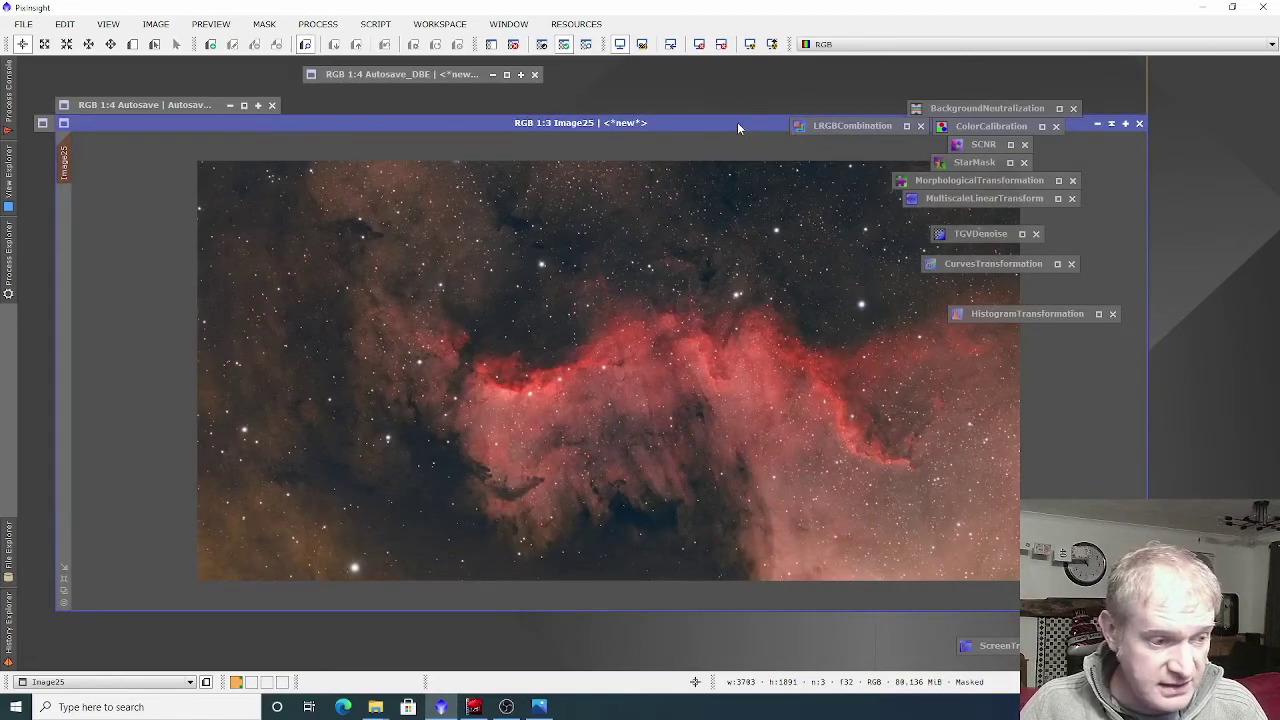
pyautogui.scroll(4, 588, 453)
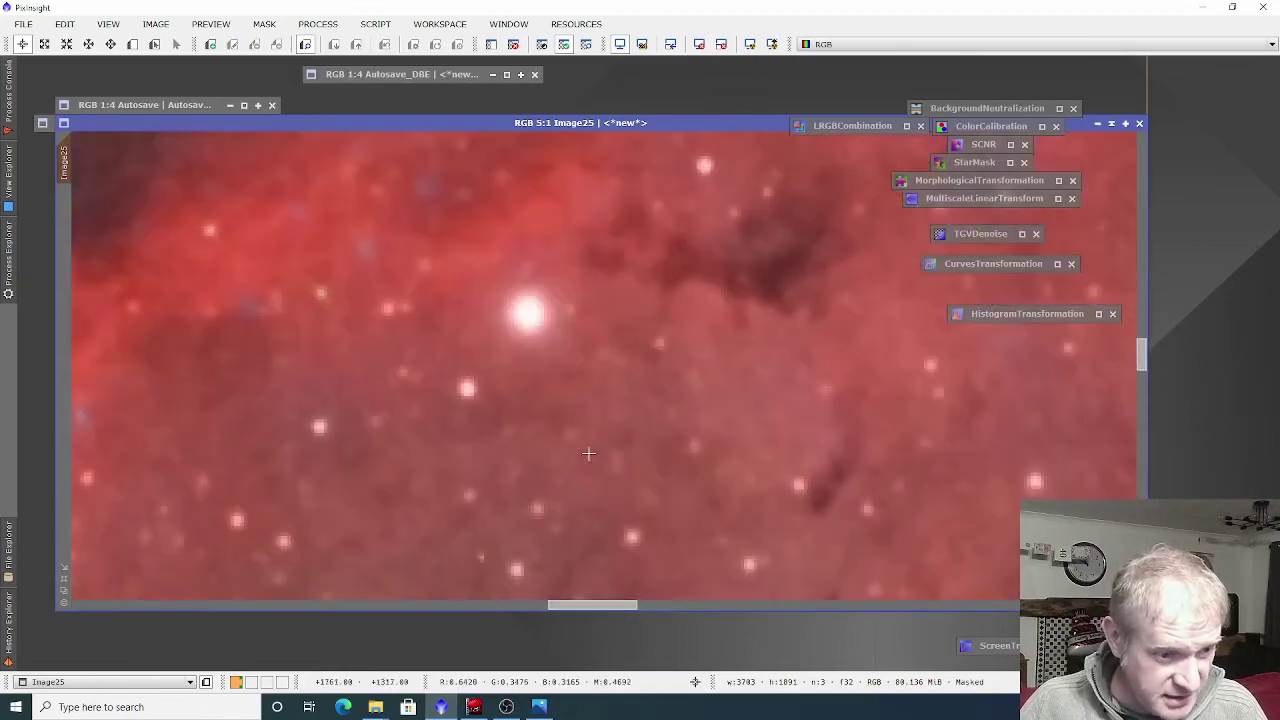
pyautogui.scroll(-4, 588, 453)
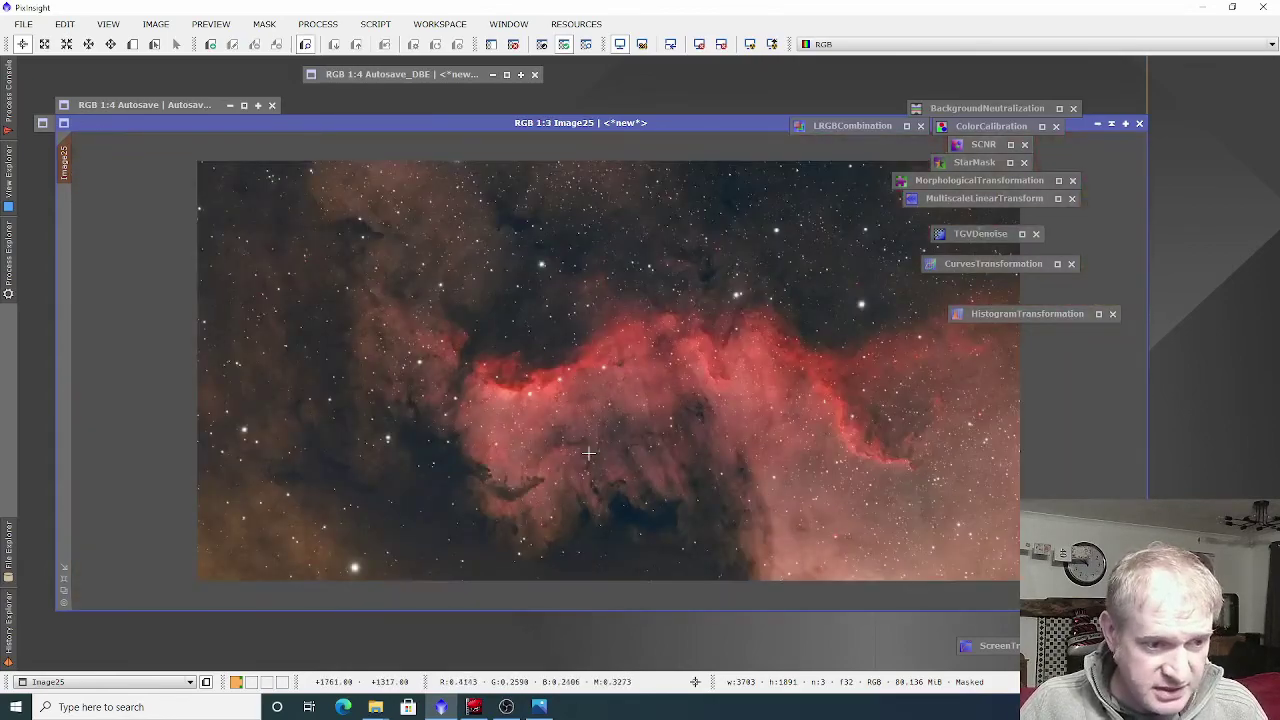